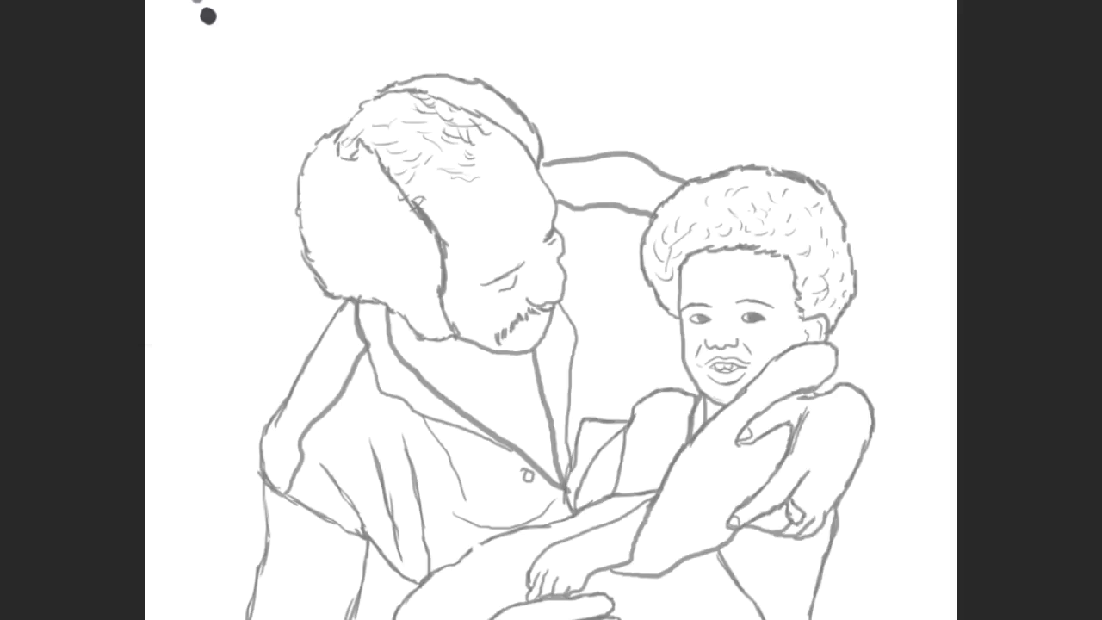
- Paint brown skin tone over the man's lower-left arm on the colour layer
mouse_move(262, 491)
left_mouse_down()
mouse_move(310, 603)
mouse_move(298, 575)
left_mouse_up()
- Lay brown skin on the hands, neck and face, with lighter brown highlights on face and arm
left_click_drag(518, 613, 613, 601)
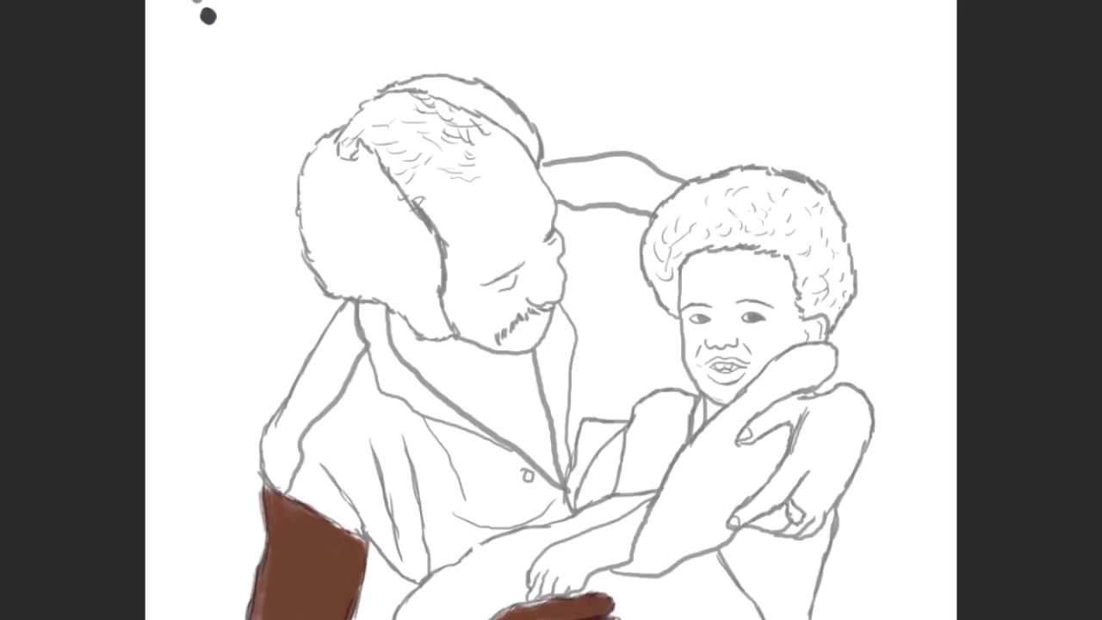
mouse_move(405, 318)
left_mouse_down()
mouse_move(422, 362)
mouse_move(551, 258)
mouse_move(353, 146)
mouse_move(413, 157)
mouse_move(482, 215)
left_mouse_up()
left_click_drag(497, 308, 387, 129)
left_click_drag(309, 560, 276, 607)
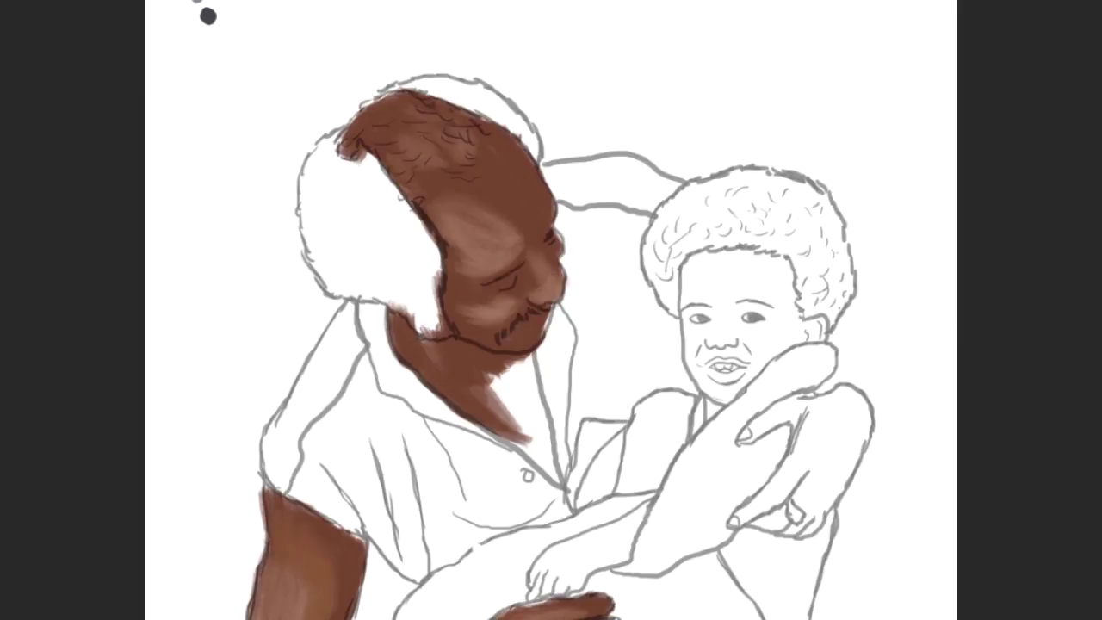
- Add darker brown shading along the lower-left arm, neck and collar
left_click_drag(336, 542, 340, 616)
left_click_drag(345, 525, 349, 616)
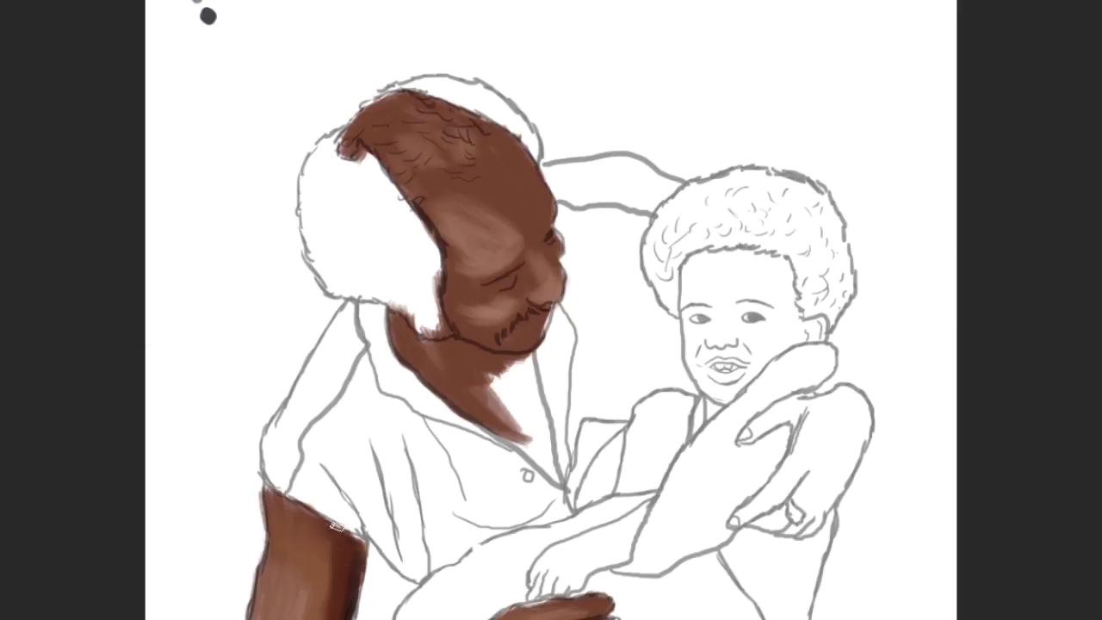
left_click_drag(267, 491, 366, 538)
left_click_drag(396, 315, 443, 374)
left_click_drag(534, 366, 559, 486)
mouse_move(514, 434)
left_mouse_down()
mouse_move(543, 366)
mouse_move(534, 439)
left_mouse_up()
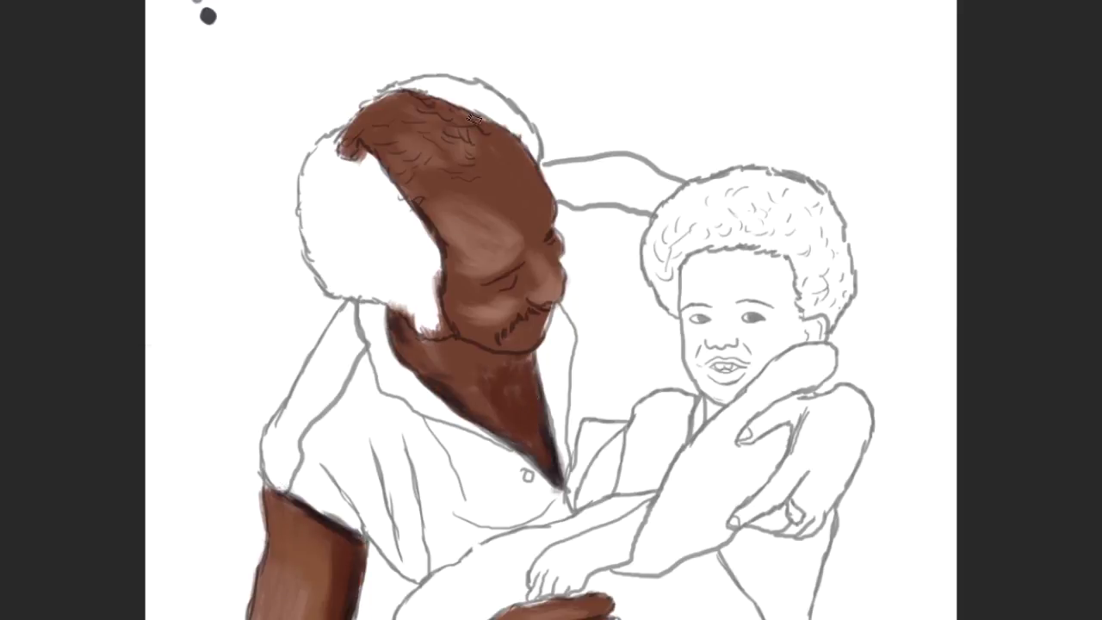
left_click_drag(461, 340, 556, 323)
- With a new brush, deepen cheek-to-forehead shading, fill the hand, and block the shirt grey-blue
right_click(483, 344)
key("Escape")
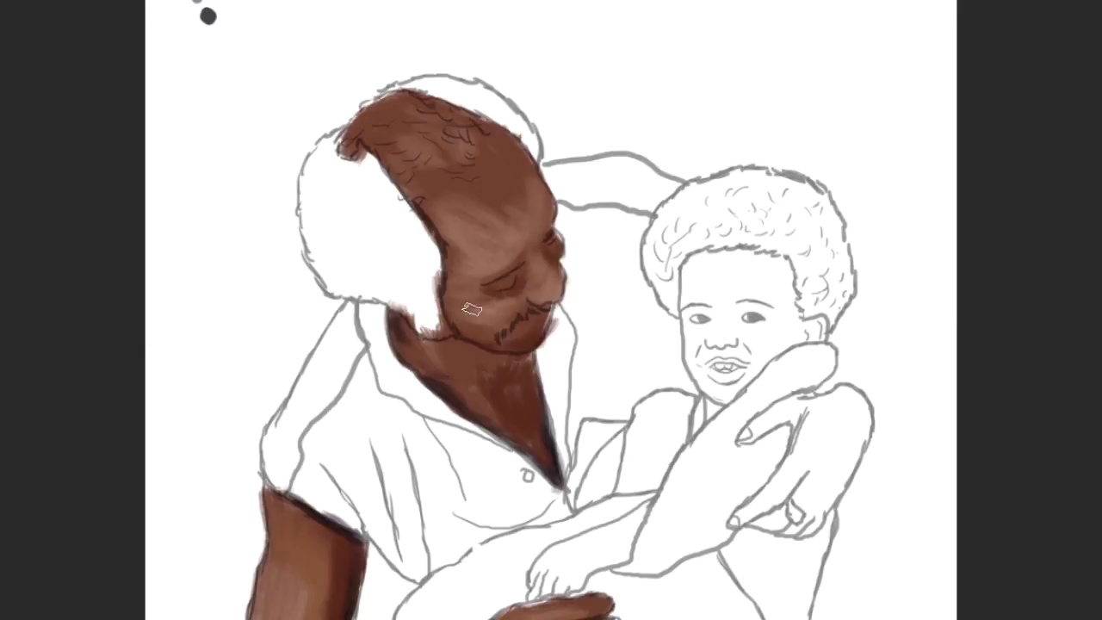
left_click_drag(472, 309, 474, 227)
mouse_move(805, 495)
left_mouse_down()
mouse_move(827, 405)
mouse_move(758, 422)
mouse_move(810, 474)
mouse_move(808, 431)
mouse_move(844, 405)
mouse_move(826, 487)
mouse_move(840, 390)
left_mouse_up()
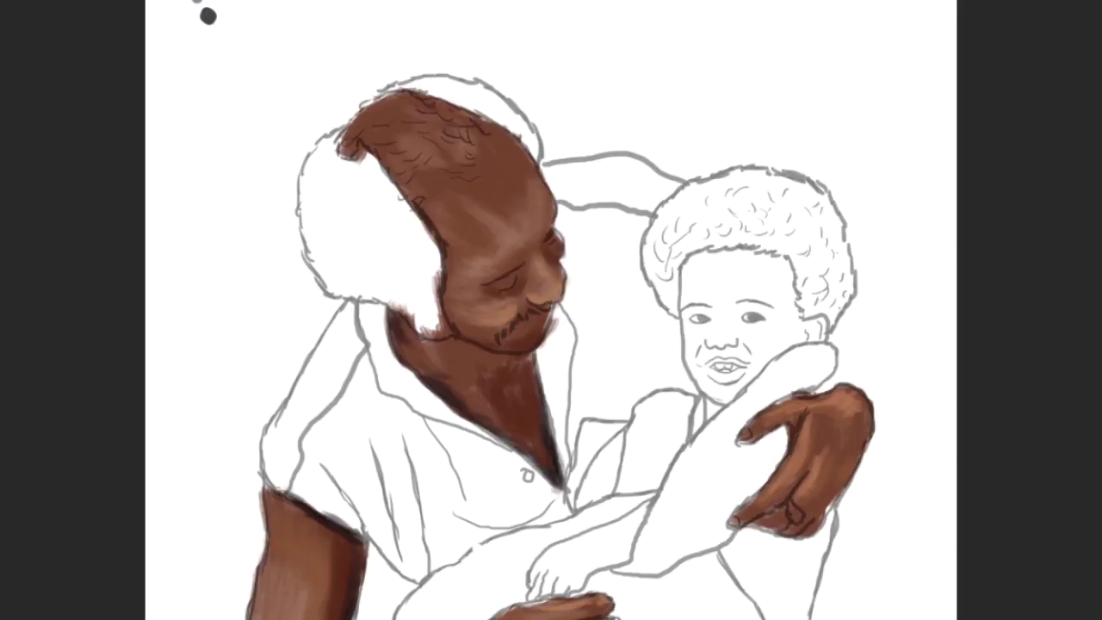
left_click_drag(480, 200, 453, 237)
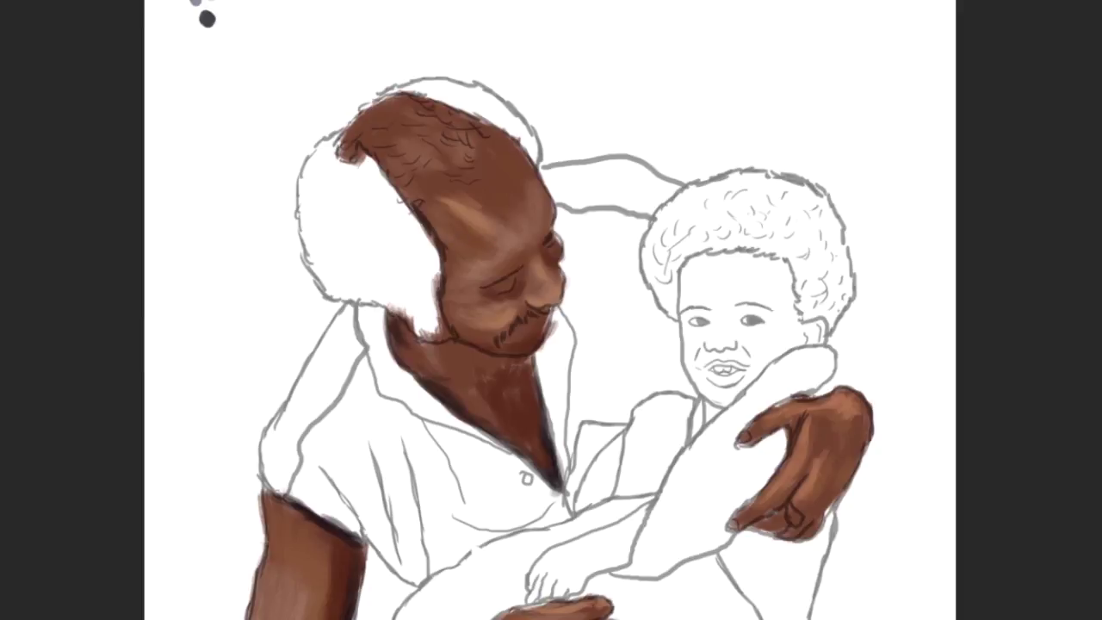
mouse_move(428, 577)
left_mouse_down()
mouse_move(258, 482)
mouse_move(558, 176)
mouse_move(637, 388)
mouse_move(525, 517)
mouse_move(344, 361)
mouse_move(586, 327)
mouse_move(602, 198)
left_mouse_up()
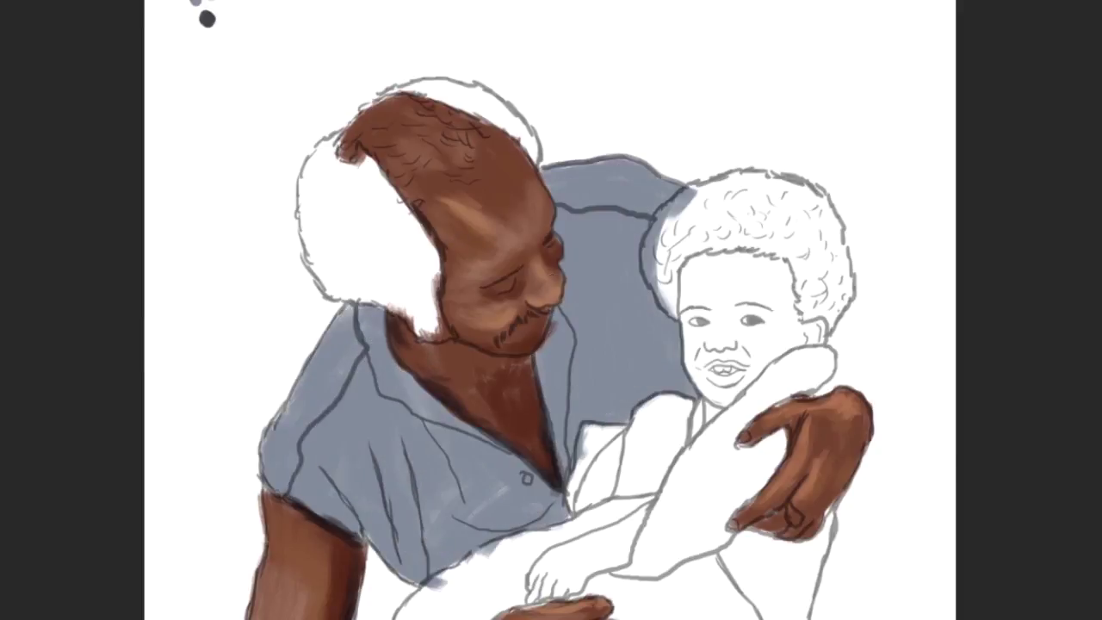
- Add light blue highlights across the shirt, sleeve and shoulder behind the child
left_click_drag(269, 482, 345, 336)
left_click_drag(318, 516, 404, 396)
left_click_drag(405, 465, 543, 448)
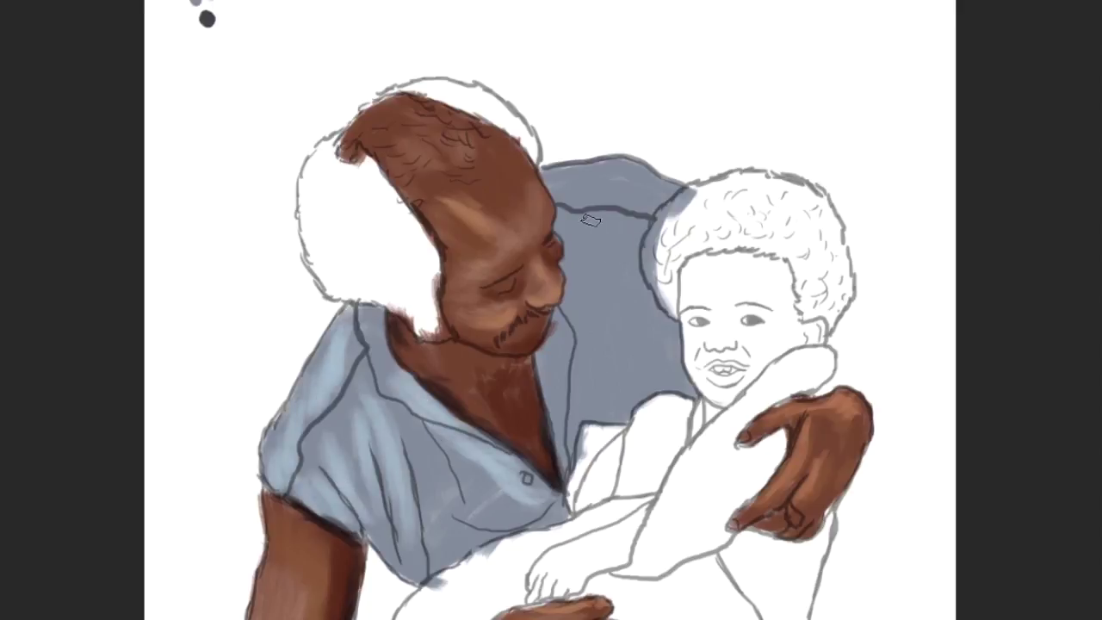
mouse_move(603, 327)
left_mouse_down()
mouse_move(657, 194)
mouse_move(590, 198)
left_mouse_up()
- Shade the chest, sleeve and shoulder with dark grey-blue and paint in shirt creases
left_click_drag(405, 442, 388, 573)
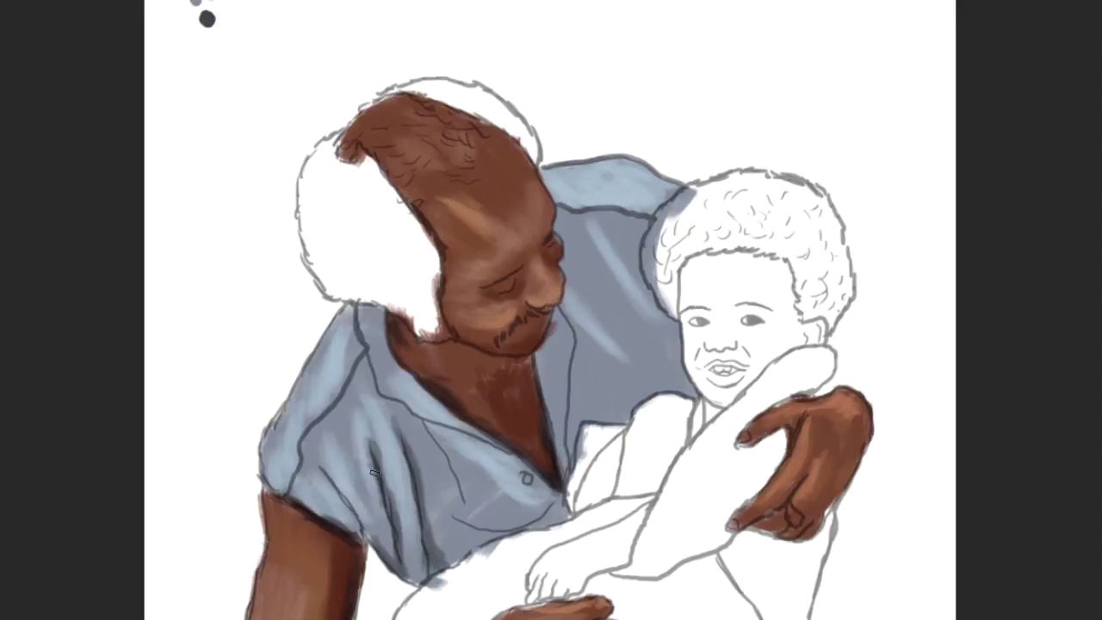
left_click_drag(371, 448, 327, 508)
left_click_drag(456, 516, 361, 310)
left_click_drag(637, 215, 576, 456)
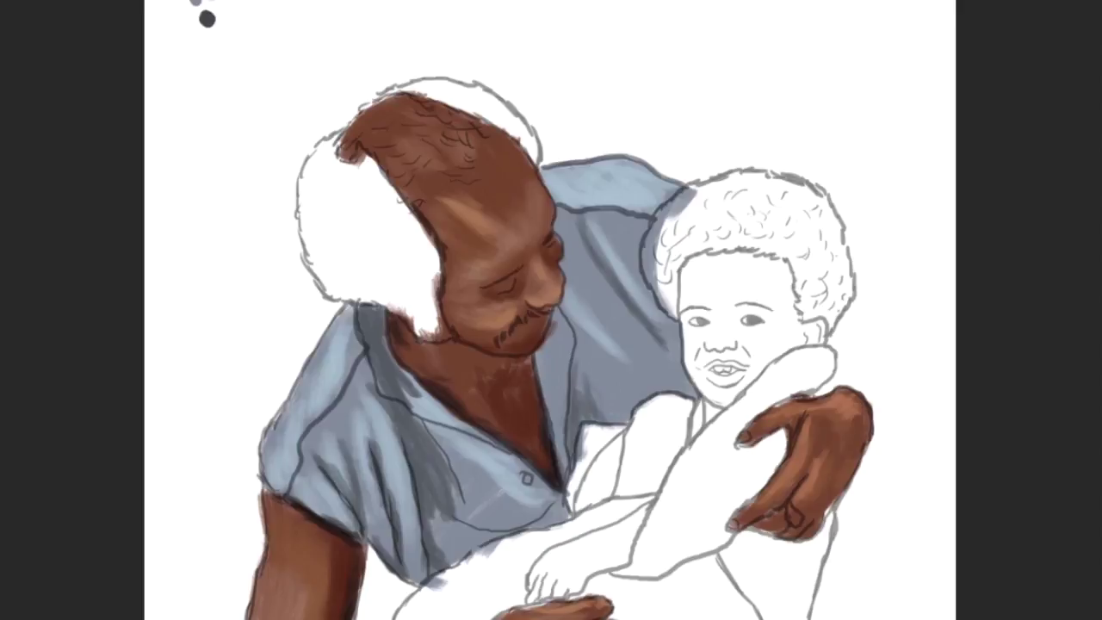
mouse_move(430, 435)
left_mouse_down()
mouse_move(405, 559)
mouse_move(387, 474)
left_mouse_up()
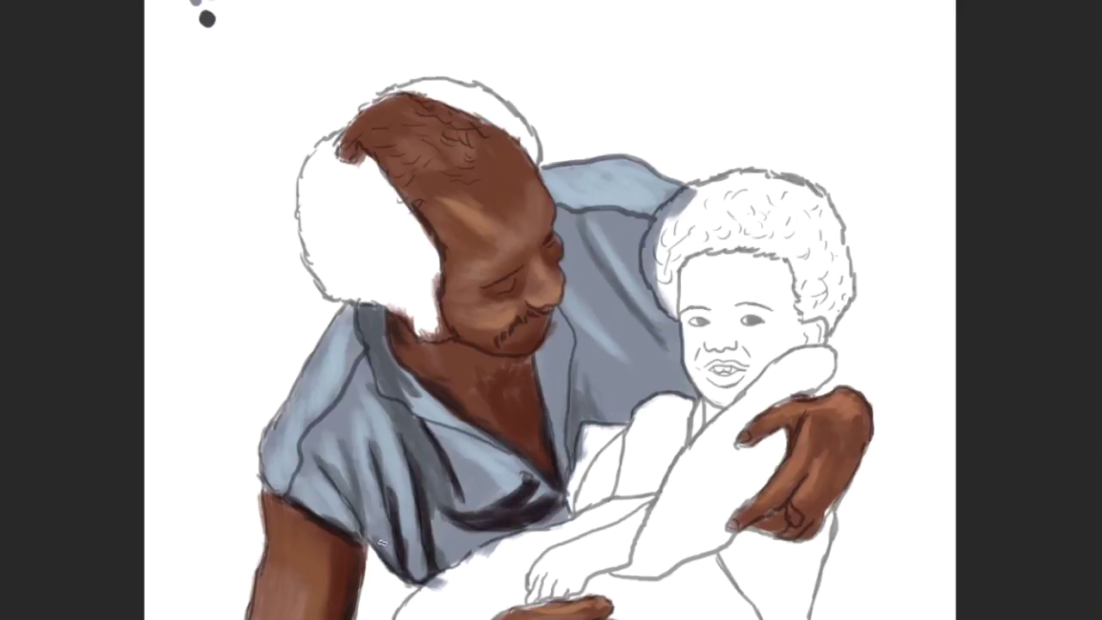
- Bring back the line art and add light blue strokes on the left shirt and shoulder top
key("ctrl+z")
mouse_move(340, 327)
left_mouse_down()
mouse_move(285, 474)
mouse_move(370, 370)
left_mouse_up()
left_click_drag(551, 194, 645, 178)
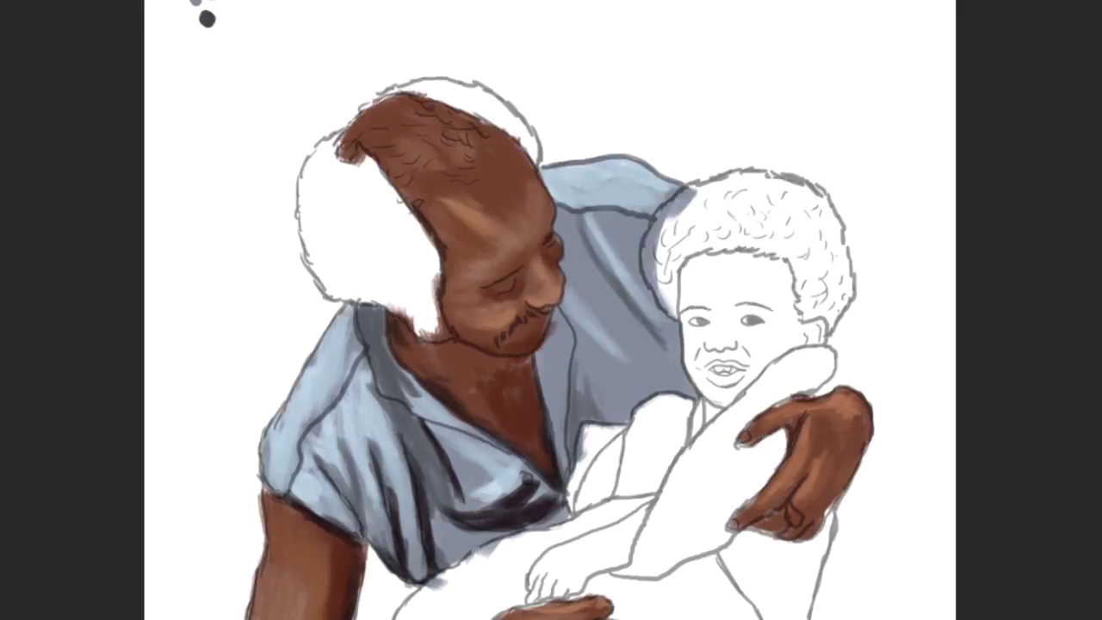
key("F5")
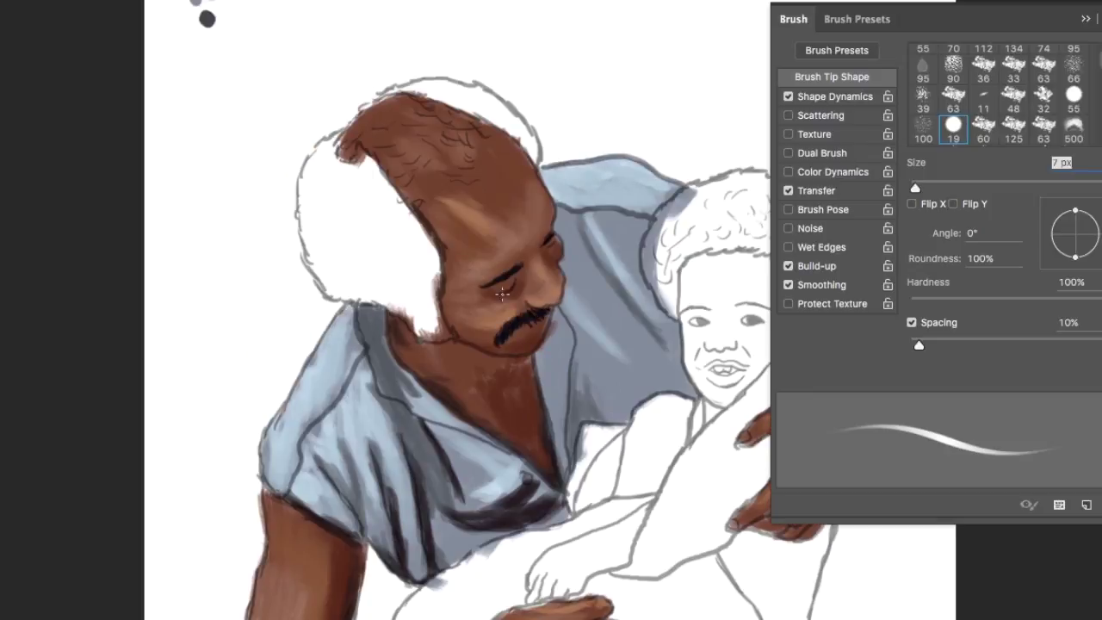
- Outline and fill the father's hair solid black with a hair brush
key("F5")
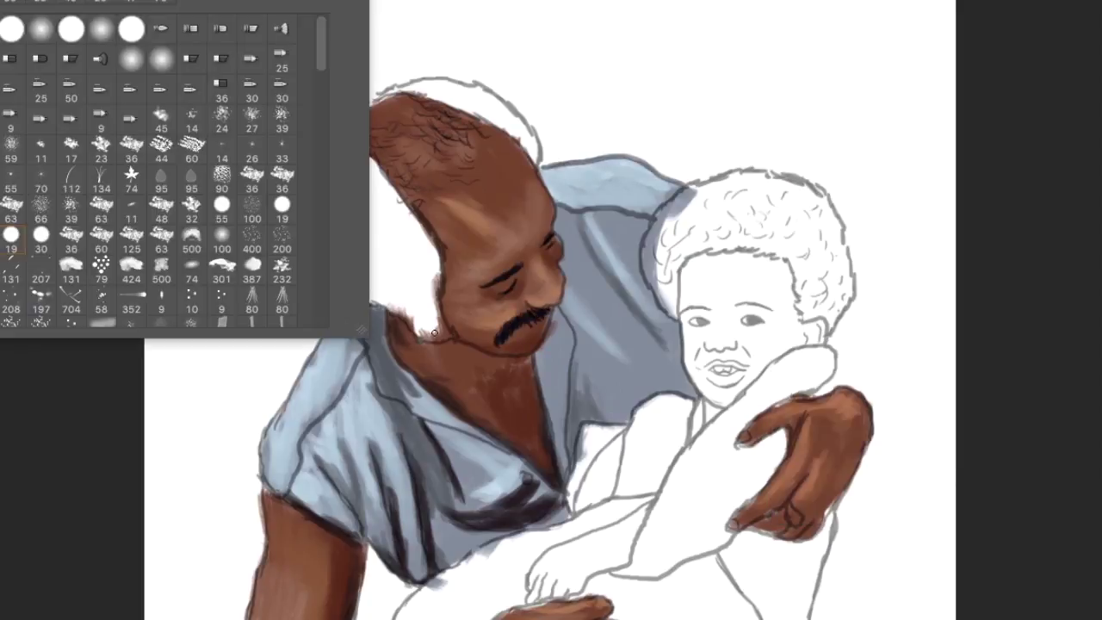
mouse_move(439, 340)
left_mouse_down()
mouse_move(379, 301)
mouse_move(303, 200)
left_mouse_up()
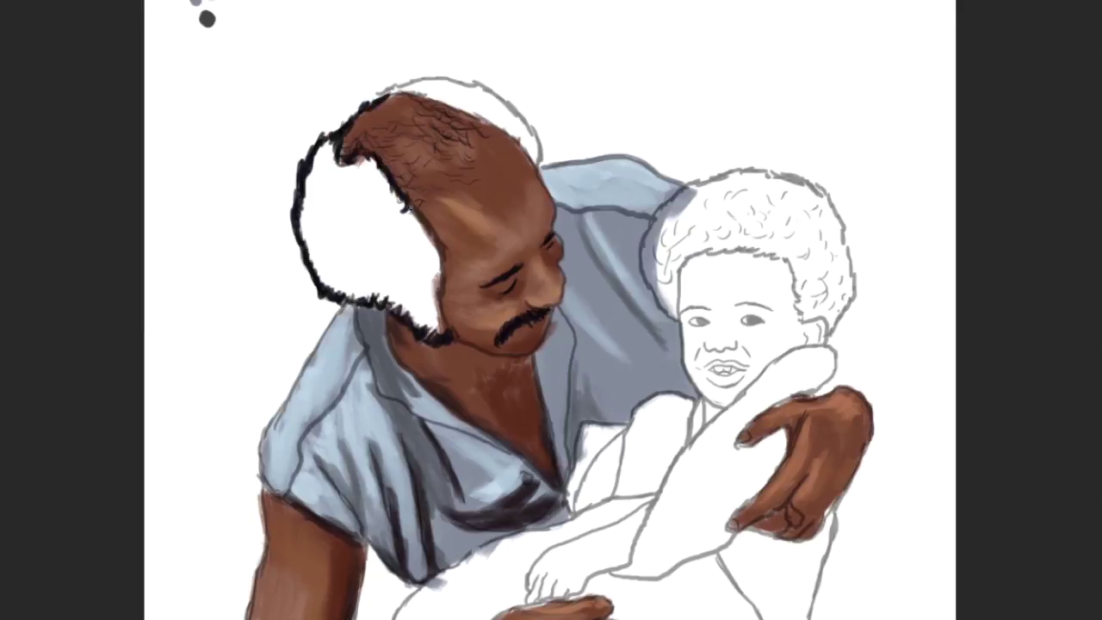
left_click_drag(410, 207, 444, 335)
left_click_drag(541, 168, 412, 84)
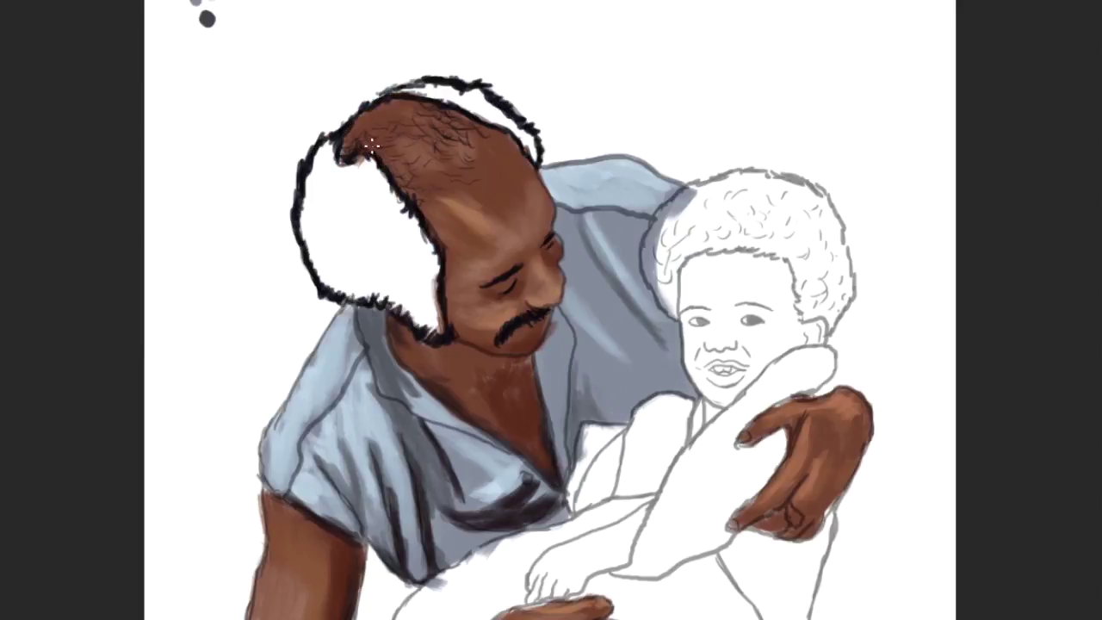
left_click_drag(435, 293, 404, 331)
left_click_drag(430, 207, 310, 284)
mouse_move(422, 164)
left_mouse_down()
mouse_move(310, 206)
mouse_move(370, 249)
left_mouse_up()
left_click_drag(534, 155, 405, 86)
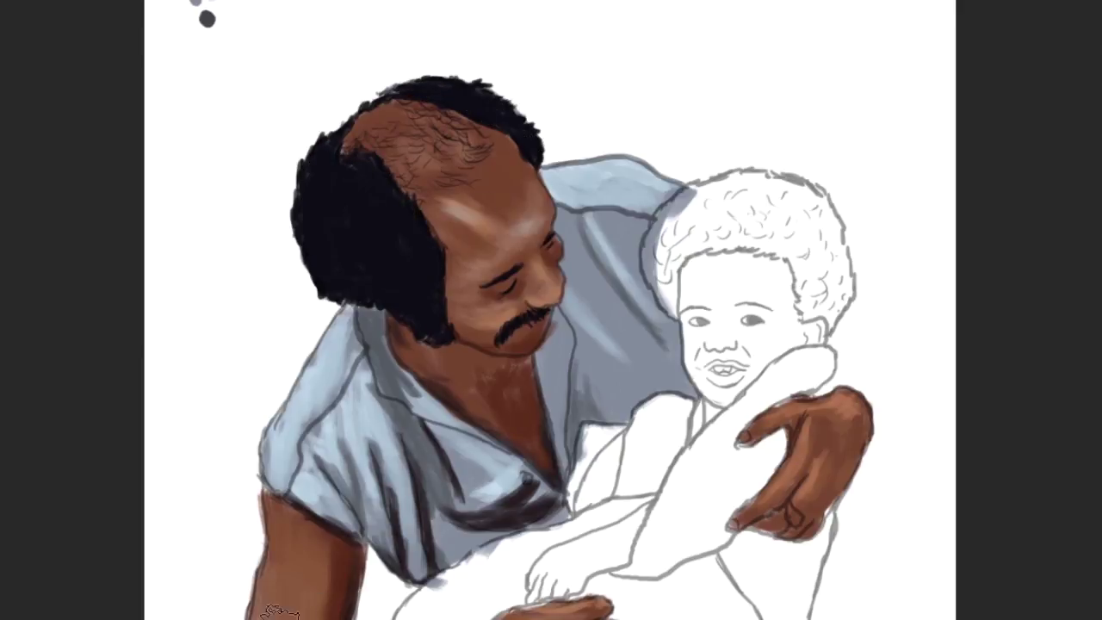
- Highlight the bald crown and brow, and draw a dark seam along the left sleeve
left_click_drag(464, 269, 551, 284)
mouse_move(491, 146)
left_mouse_down()
mouse_move(404, 112)
mouse_move(344, 164)
mouse_move(465, 120)
left_mouse_up()
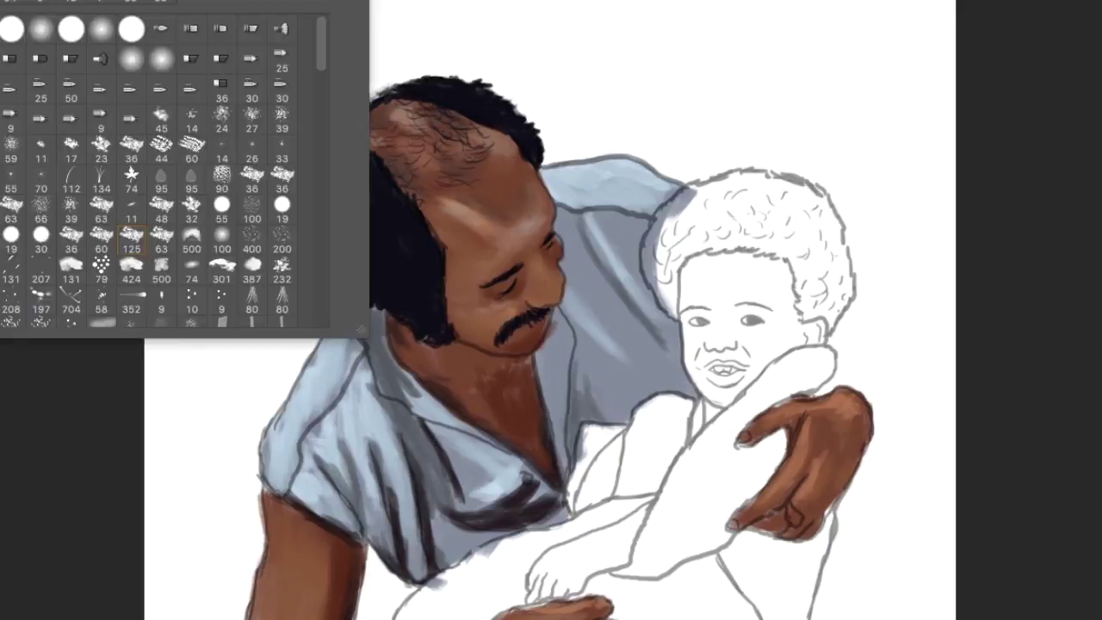
left_click_drag(362, 348, 289, 497)
right_click(534, 391)
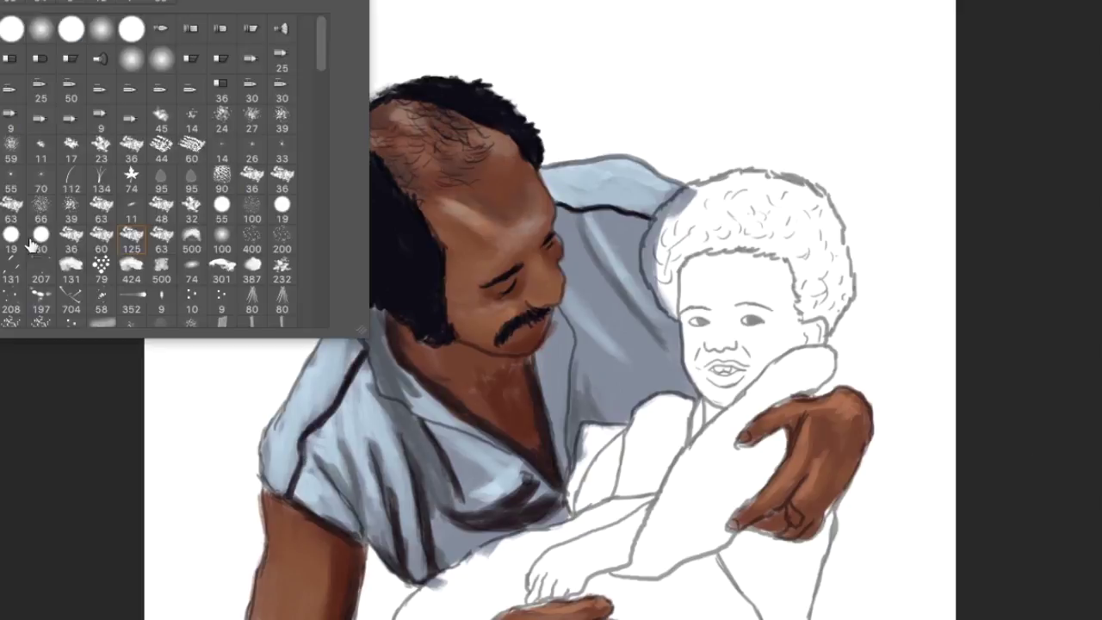
key("F5")
key("F5")
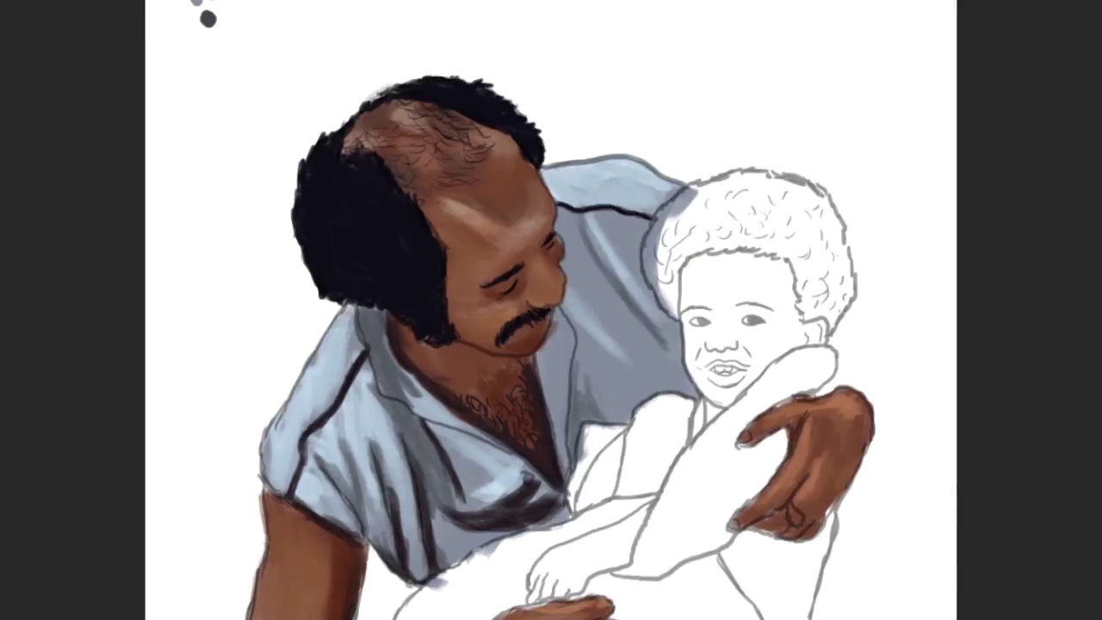
right_click(689, 396)
- Fill the child's blanket entirely with red
mouse_move(693, 398)
left_mouse_down()
mouse_move(586, 461)
mouse_move(396, 615)
left_mouse_up()
left_click_drag(818, 500, 831, 616)
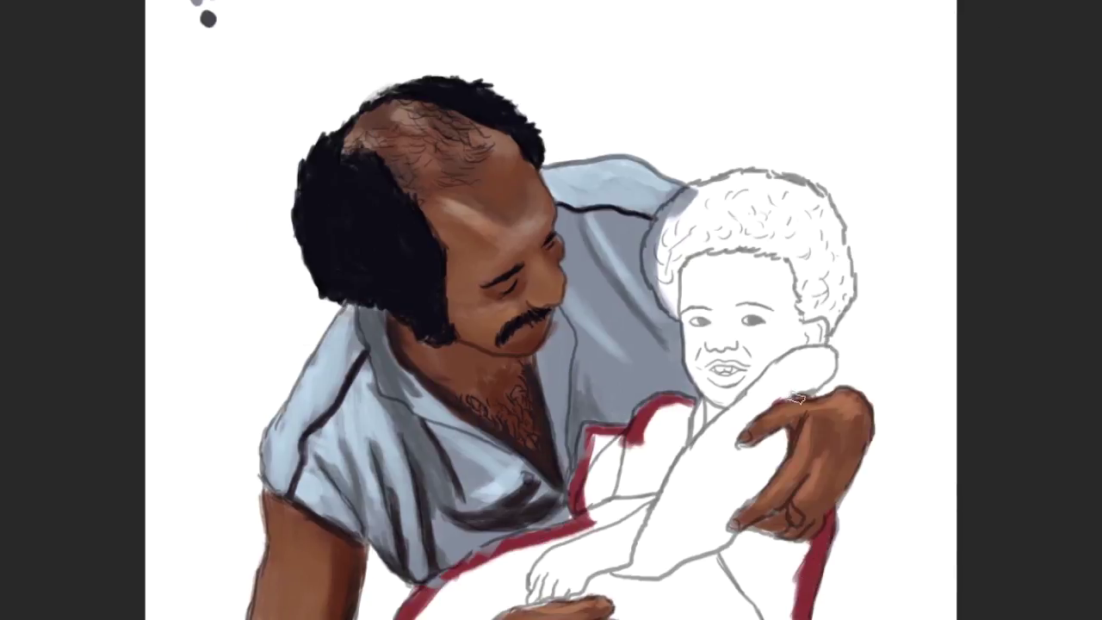
left_click_drag(826, 353, 676, 465)
left_click_drag(680, 405, 585, 534)
left_click_drag(619, 439, 422, 611)
left_click_drag(775, 465, 766, 616)
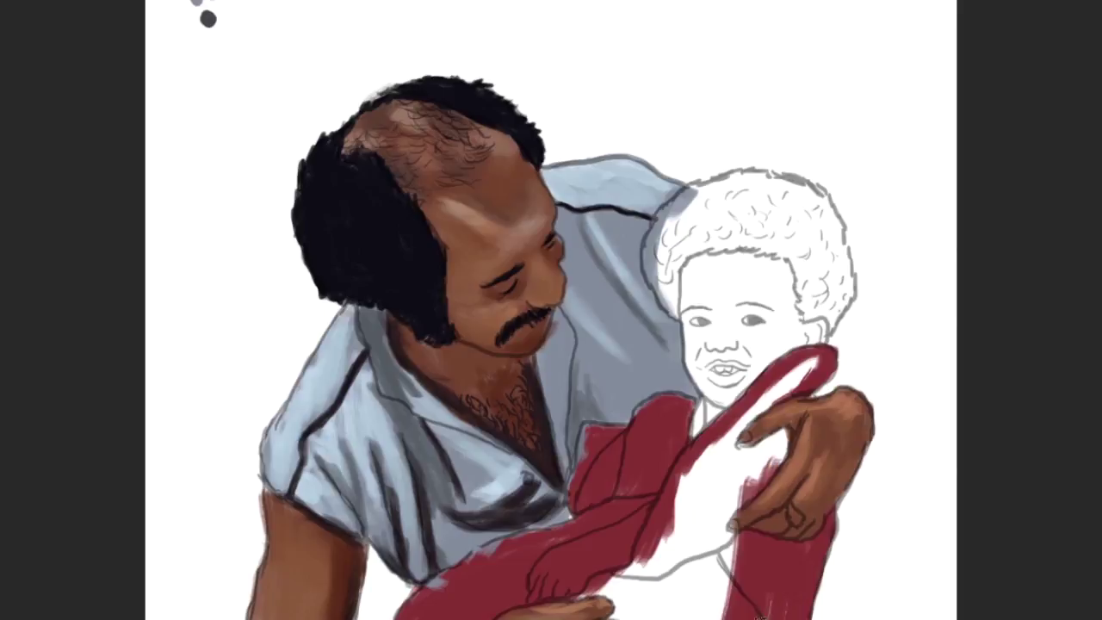
left_click_drag(741, 508, 585, 603)
left_click_drag(818, 361, 680, 517)
left_click_drag(723, 396, 714, 594)
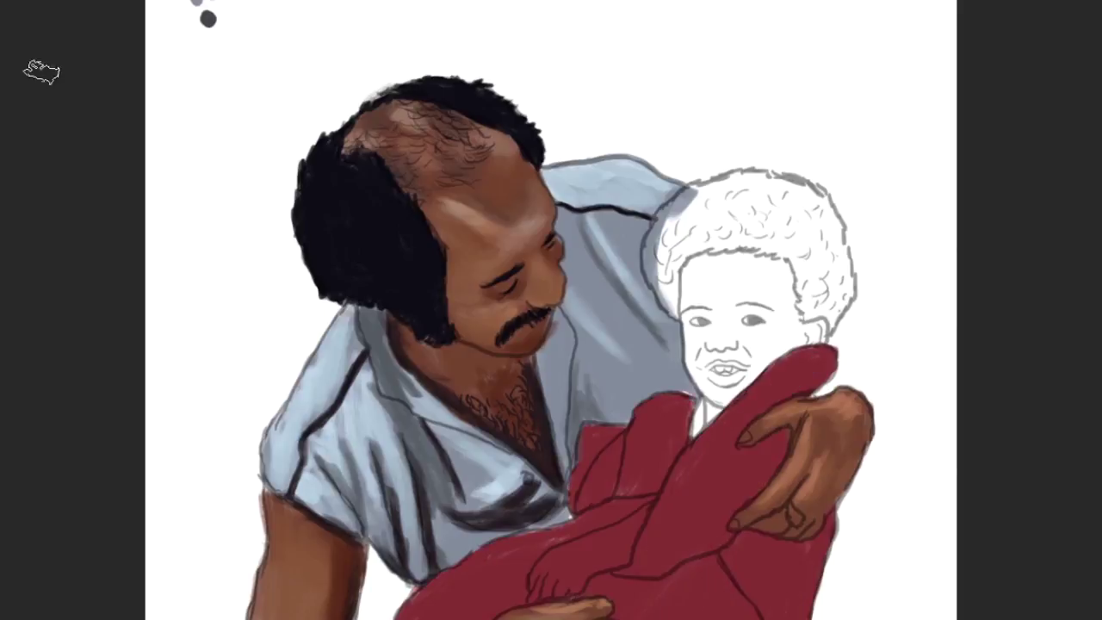
- Add lighter red highlights on the blanket's folds, centre and lower right
mouse_move(641, 613)
left_mouse_down()
mouse_move(676, 581)
mouse_move(430, 607)
left_mouse_up()
left_click_drag(672, 413, 620, 503)
left_click_drag(616, 444, 594, 490)
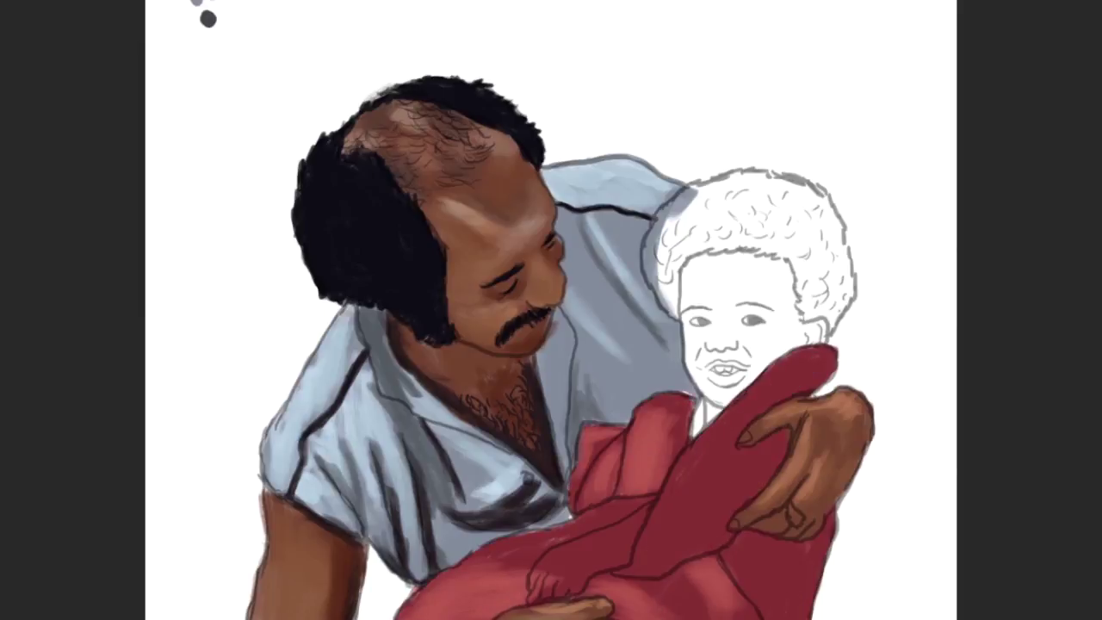
left_click_drag(818, 358, 654, 559)
left_click_drag(732, 487, 551, 542)
left_click_drag(823, 525, 749, 611)
left_click_drag(783, 542, 754, 615)
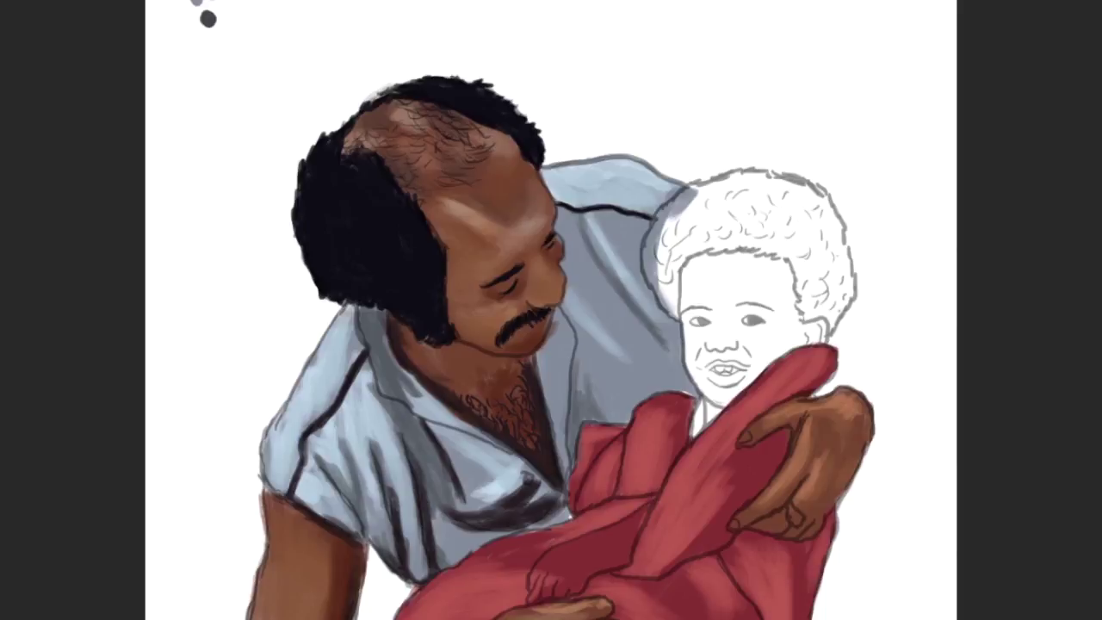
- Darken the blanket's central folds, paint a pale stripe, and colour the child's hand
left_click_drag(827, 370, 620, 581)
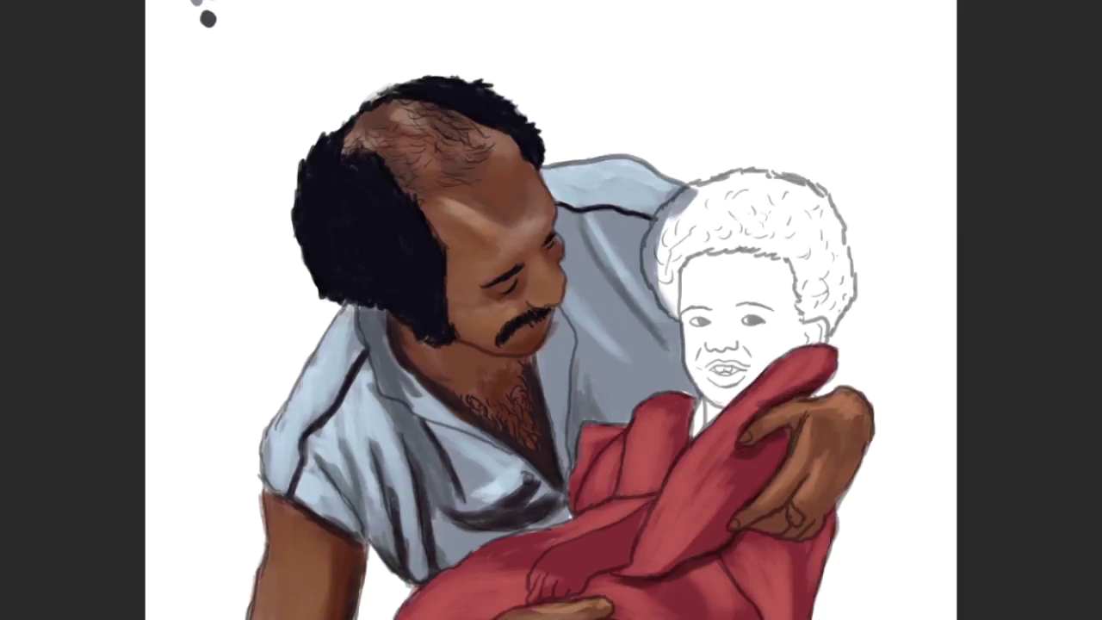
left_click_drag(560, 525, 634, 448)
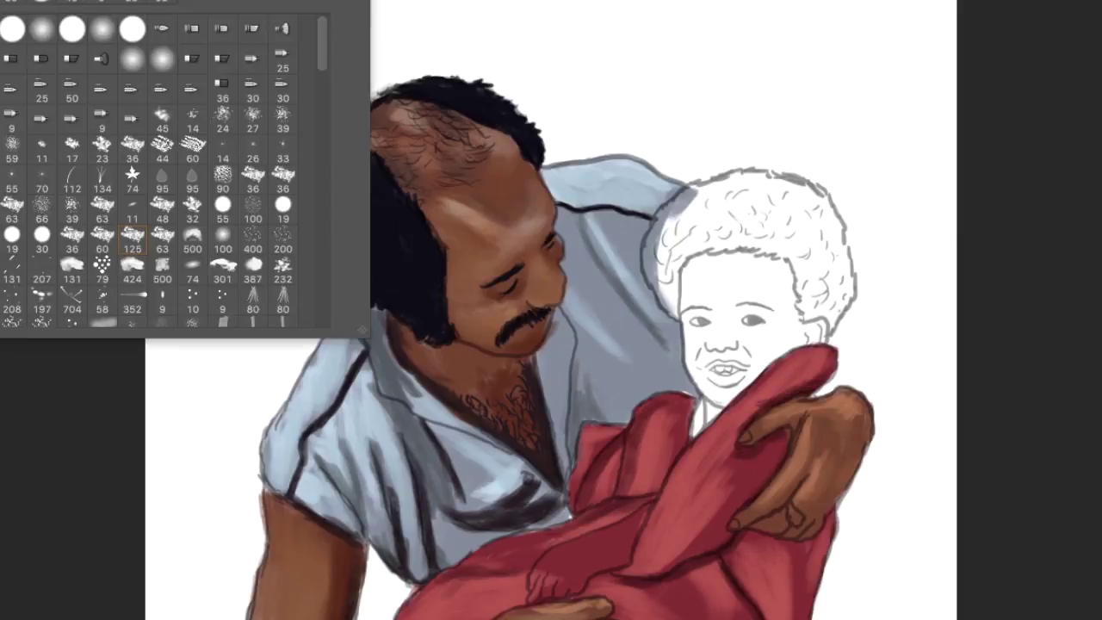
left_click_drag(826, 353, 672, 568)
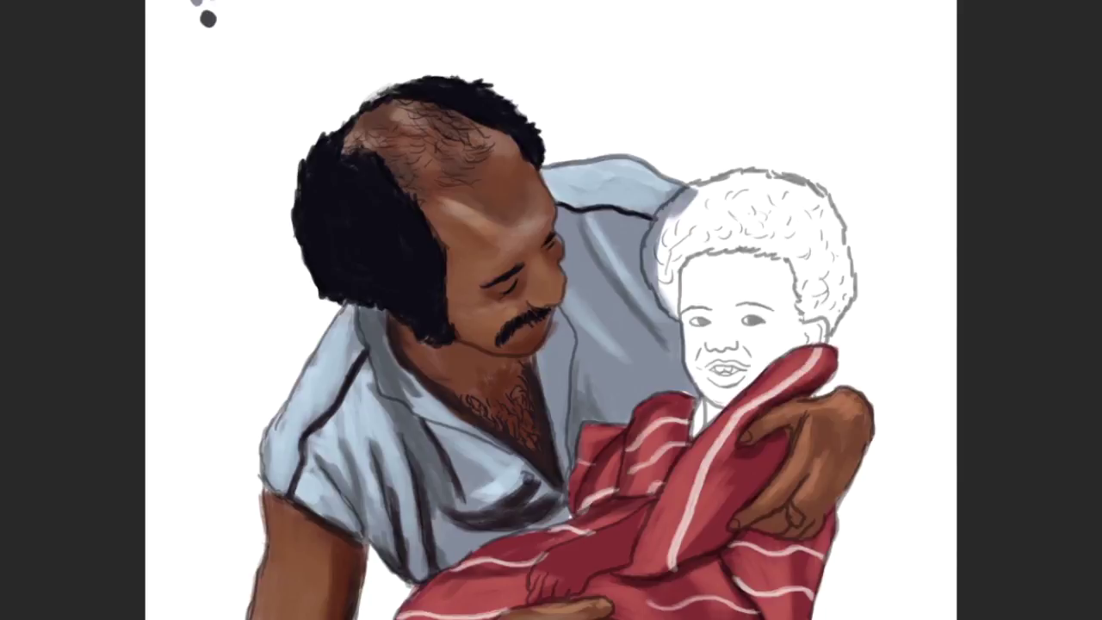
left_click_drag(551, 344, 551, 337)
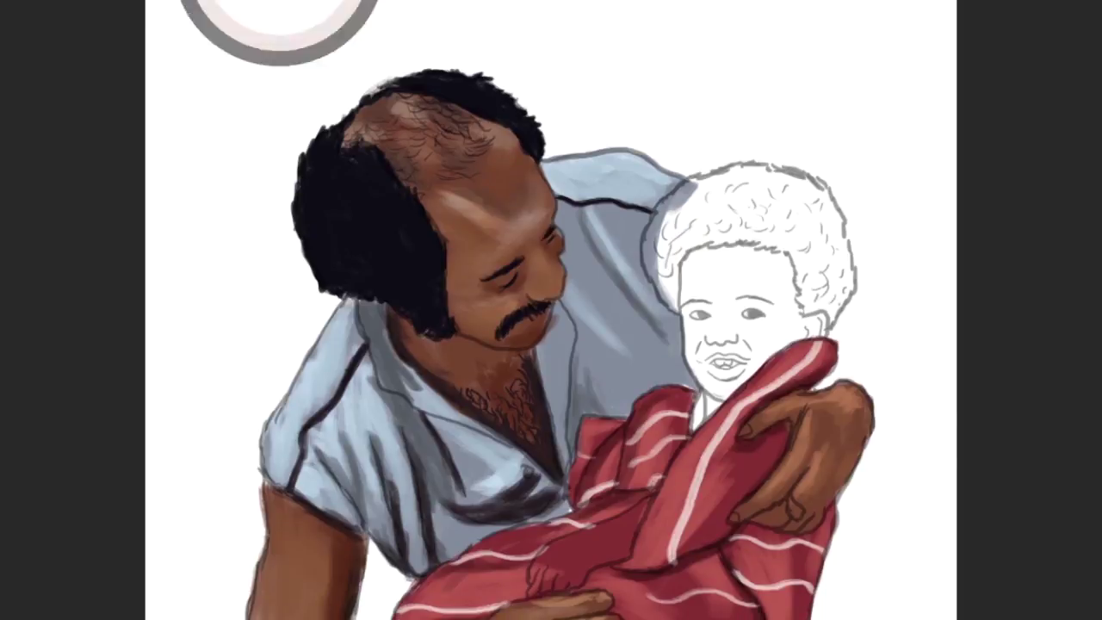
mouse_move(607, 535)
left_mouse_down()
mouse_move(543, 577)
mouse_move(600, 535)
mouse_move(584, 543)
left_mouse_up()
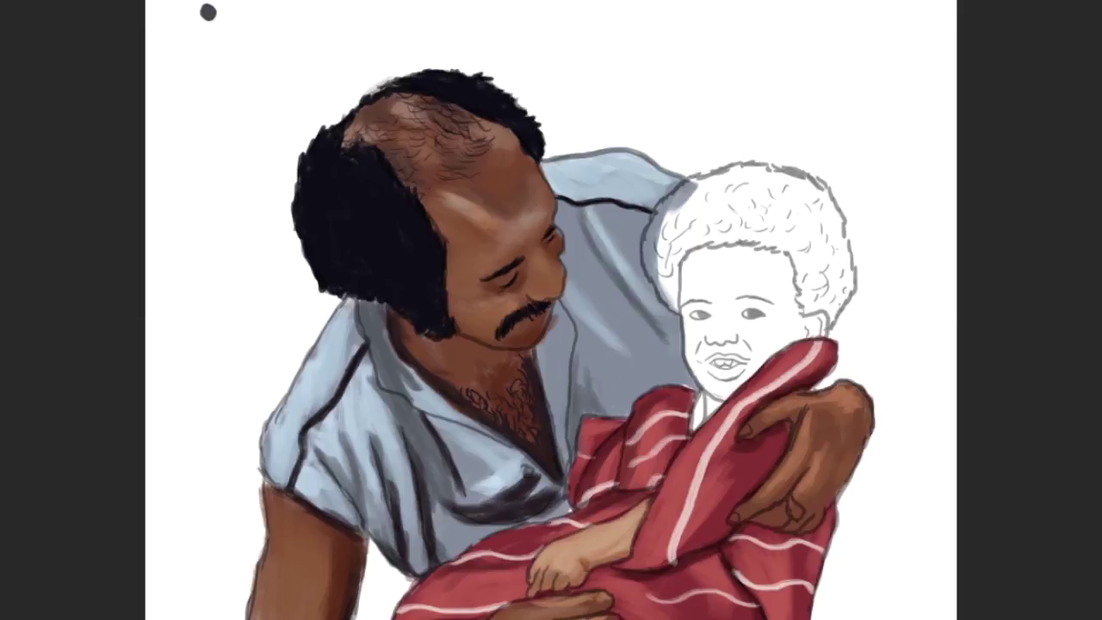
- Fill the child's face with brown skin, highlighting the forehead and nose and shading the cheek
mouse_move(722, 400)
left_mouse_down()
mouse_move(714, 284)
mouse_move(775, 379)
left_mouse_up()
left_click_drag(706, 258, 732, 387)
mouse_move(758, 276)
left_mouse_down()
mouse_move(746, 327)
mouse_move(714, 258)
left_mouse_up()
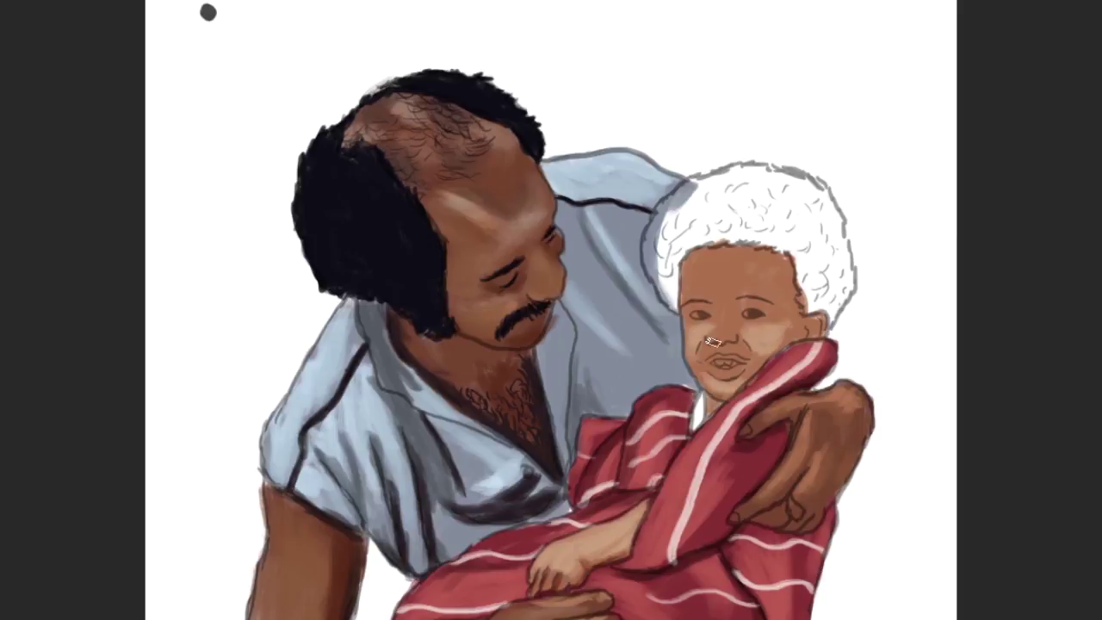
left_click_drag(713, 342, 753, 262)
- Paint over the child's white hair with dark strokes from temple to crown
left_click_drag(672, 302, 646, 269)
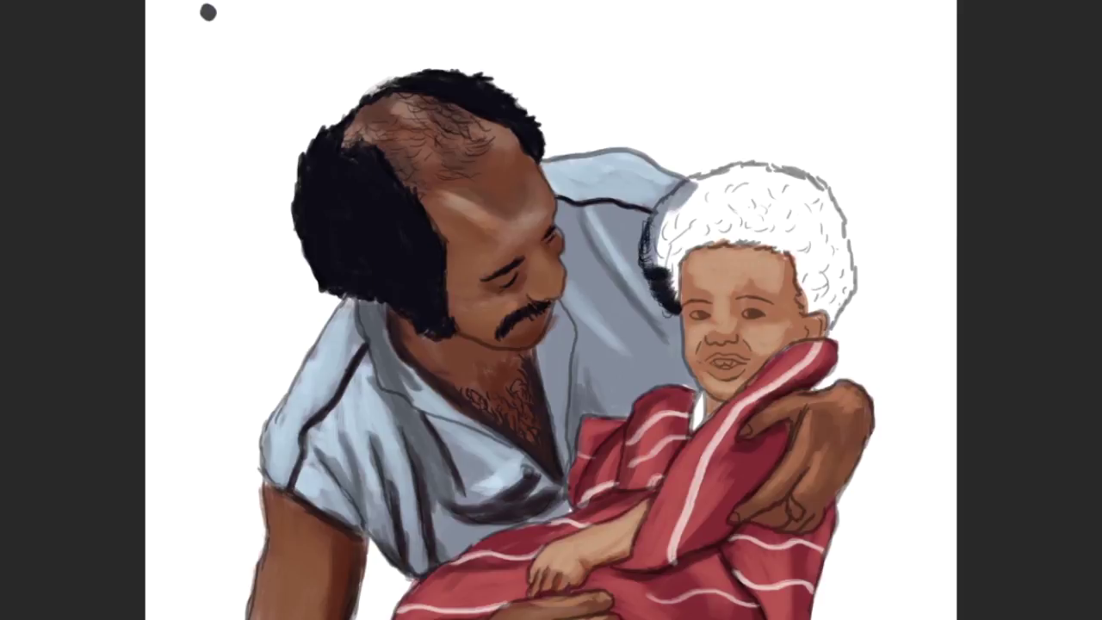
left_click_drag(800, 270, 677, 298)
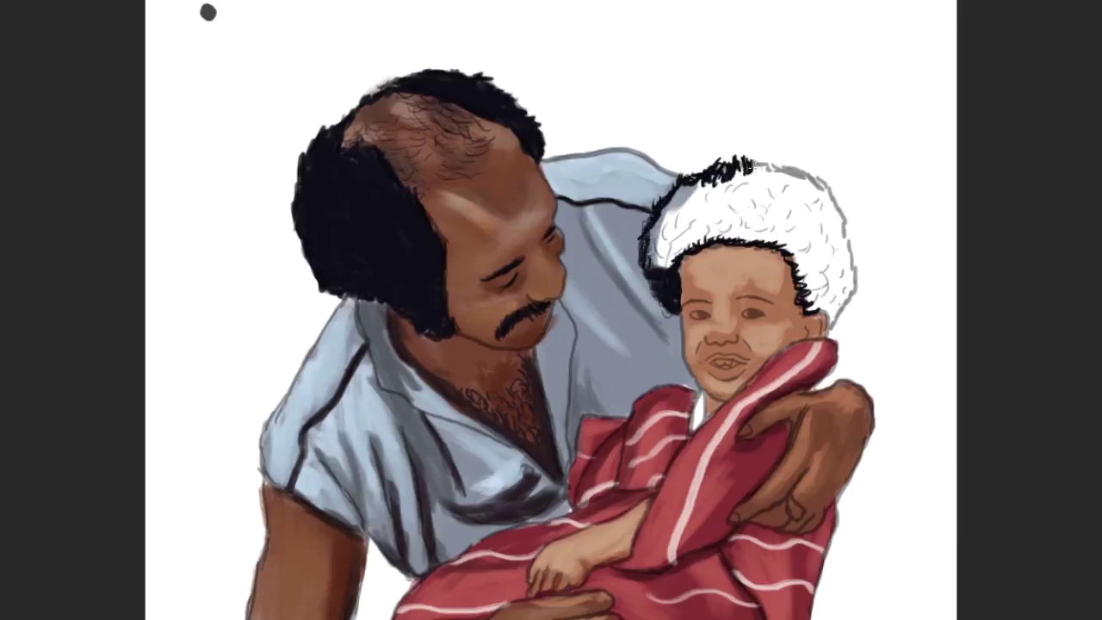
mouse_move(738, 160)
left_mouse_down()
mouse_move(850, 225)
mouse_move(852, 259)
left_mouse_up()
left_click_drag(676, 246, 654, 273)
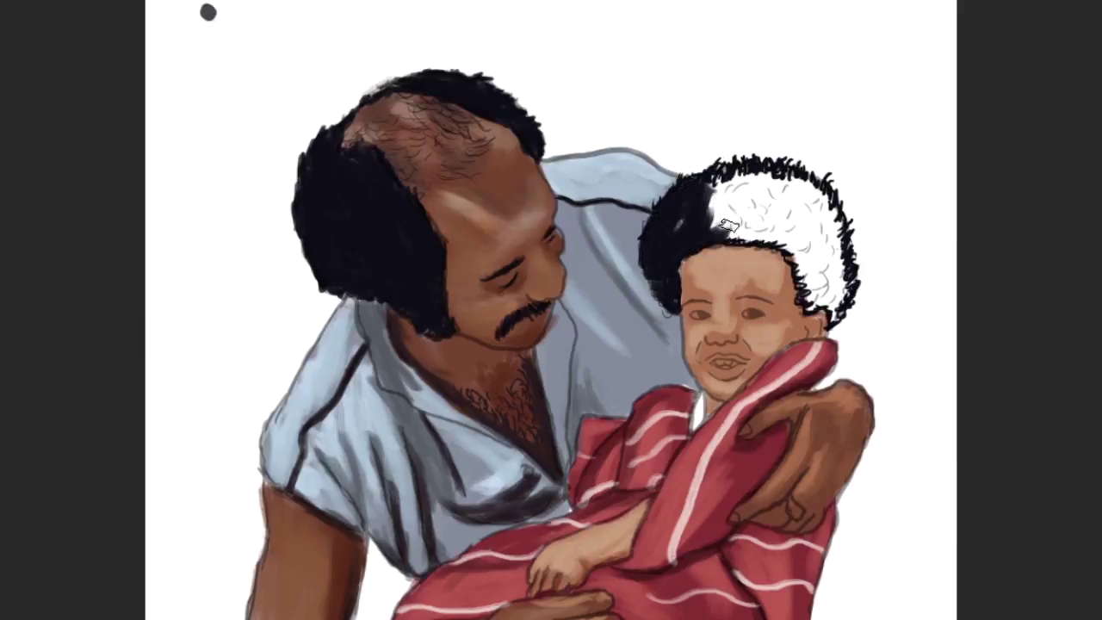
left_click_drag(715, 224, 818, 297)
left_click_drag(697, 198, 848, 185)
mouse_move(805, 215)
left_mouse_down()
mouse_move(732, 185)
mouse_move(806, 246)
left_mouse_up()
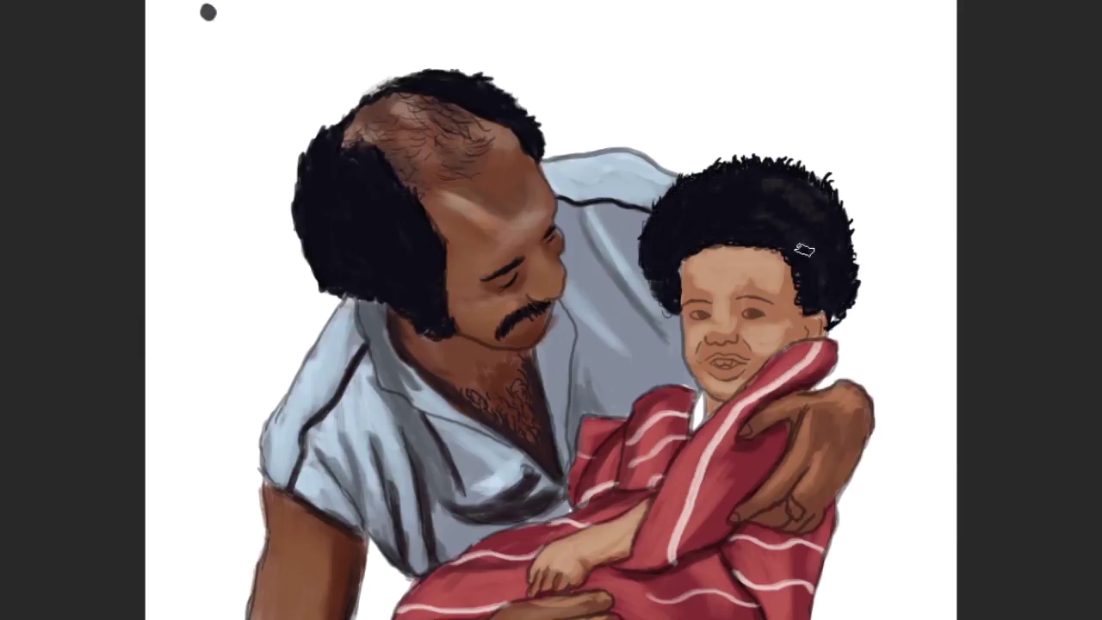
left_click_drag(754, 198, 867, 293)
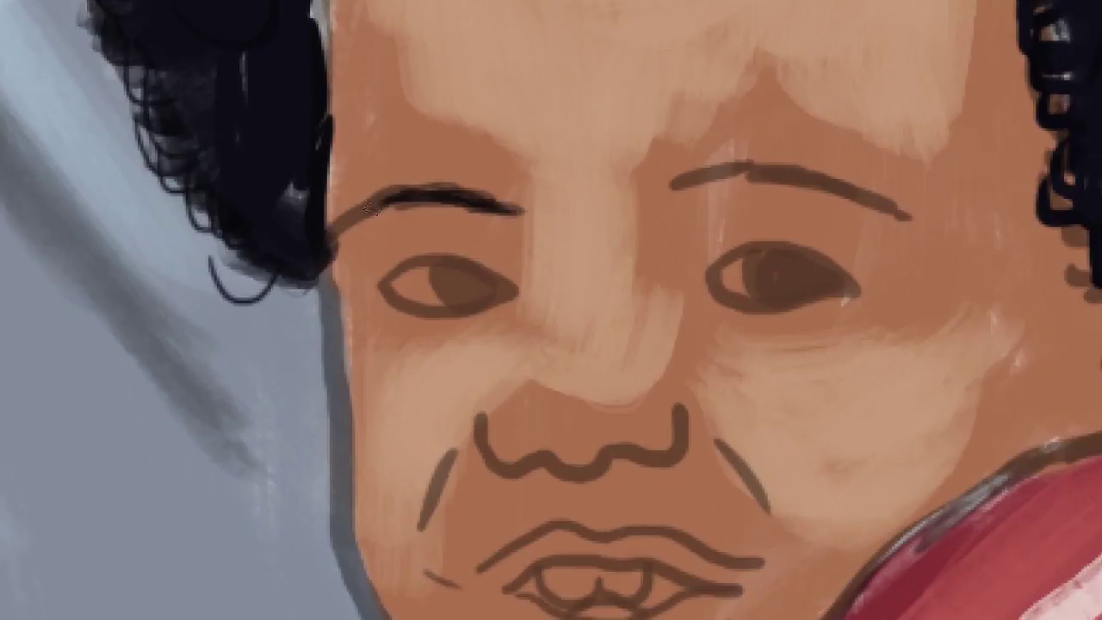
- Darken the eyebrow and paint black eyes with white highlights and brown irises
mouse_move(904, 215)
left_mouse_down()
mouse_move(866, 197)
mouse_move(676, 181)
left_mouse_up()
mouse_move(498, 284)
left_mouse_down()
mouse_move(383, 284)
mouse_move(512, 288)
left_mouse_up()
left_click_drag(710, 293, 856, 288)
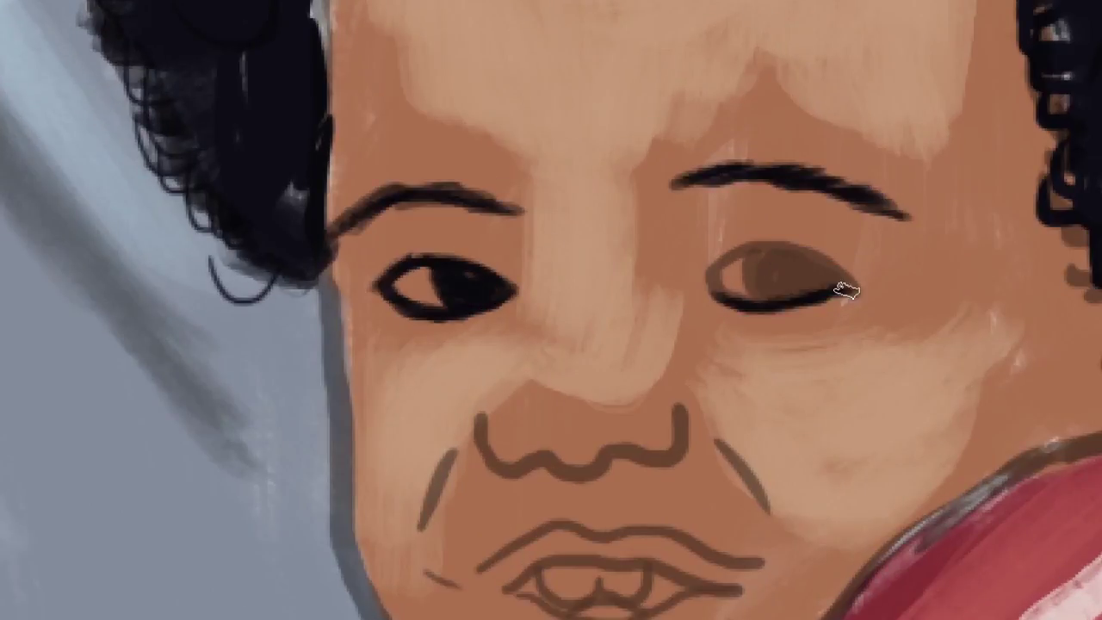
left_click_drag(723, 258, 852, 276)
left_click_drag(397, 277, 431, 294)
left_click_drag(728, 274, 749, 294)
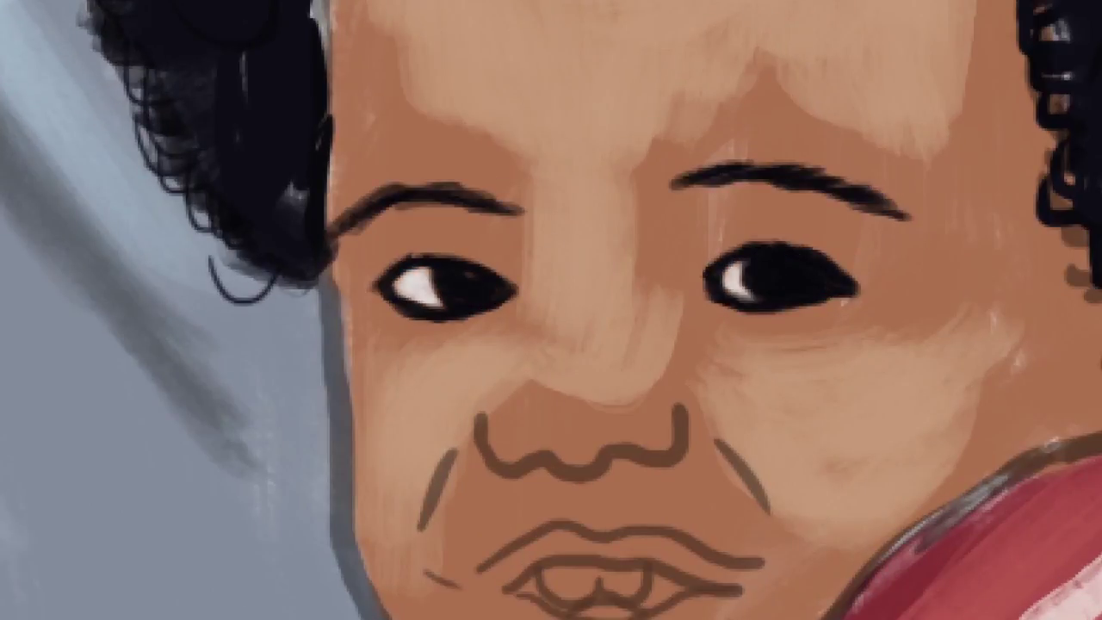
left_click_drag(446, 284, 470, 294)
left_click_drag(762, 273, 791, 291)
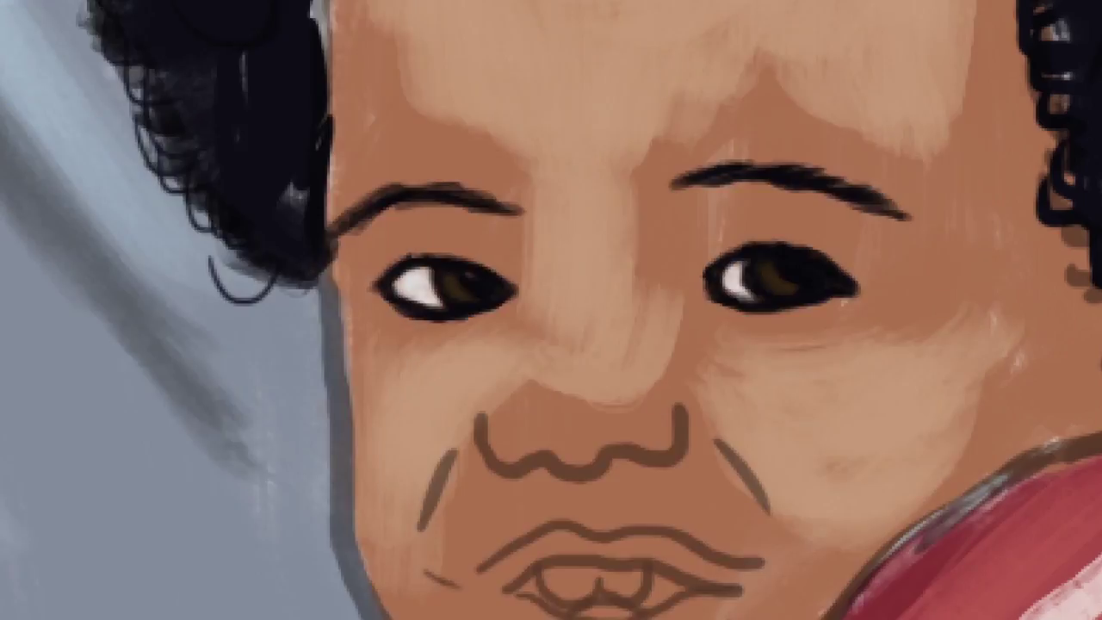
- Deepen the child's nose line and cheek crease lines
left_click_drag(684, 427, 517, 465)
left_click_drag(448, 456, 422, 529)
left_click_drag(719, 443, 774, 521)
scroll(669, 433, "down", 5)
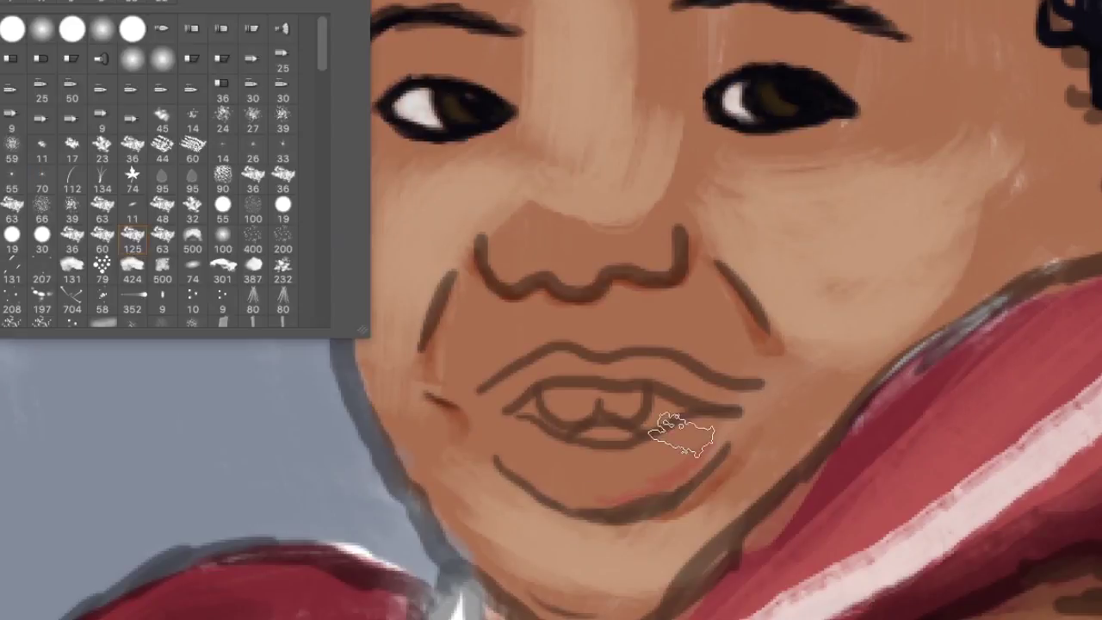
- Paint pink lips with a lower-lip highlight, white teeth and a dark mouth interior
left_click_drag(516, 469, 715, 465)
left_click_drag(508, 370, 749, 387)
left_click_drag(534, 465, 689, 460)
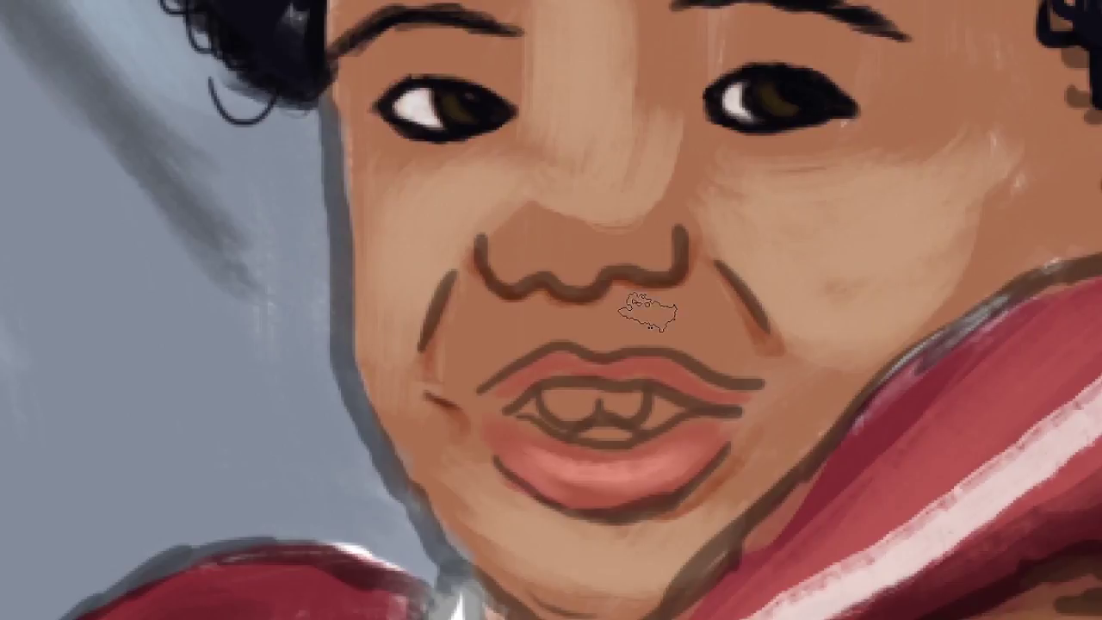
left_click_drag(575, 413, 638, 403)
left_click_drag(551, 430, 581, 420)
left_click_drag(512, 411, 672, 400)
- Zoom in on the mouth and widen the dark mouth opening toward the corners
key("F5")
key("F5")
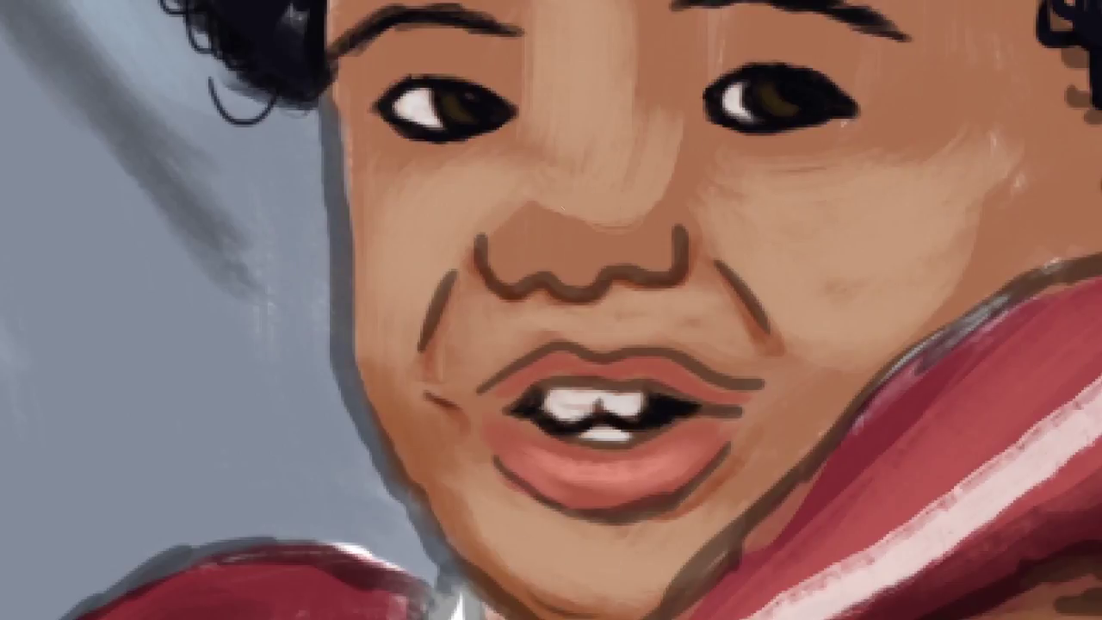
scroll(660, 322, "up", 3)
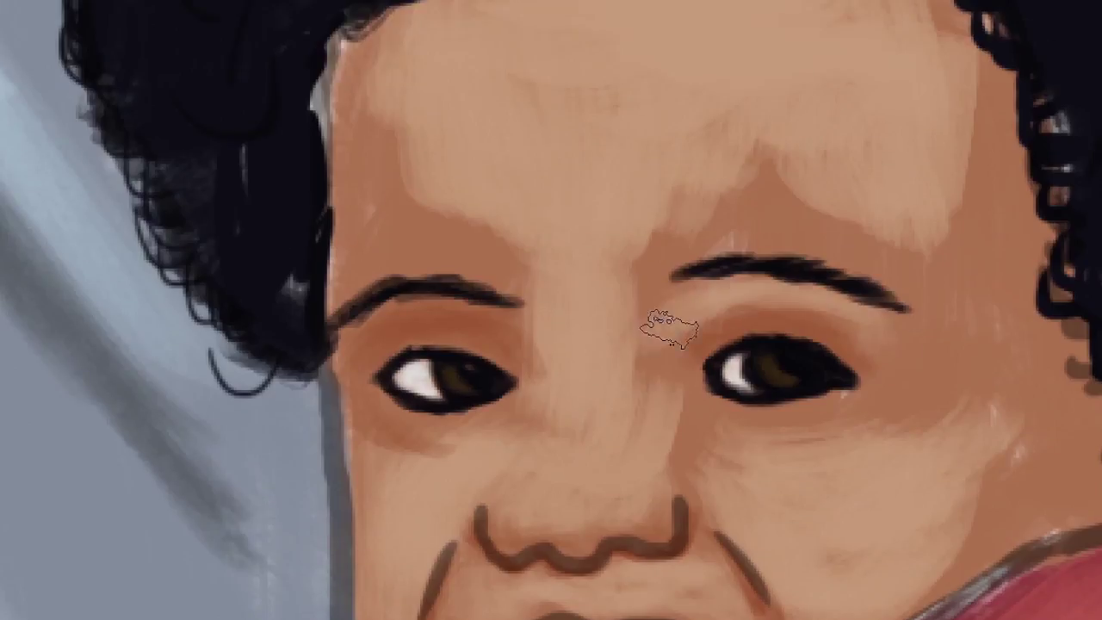
key("F5")
key("F5")
key("ctrl+0")
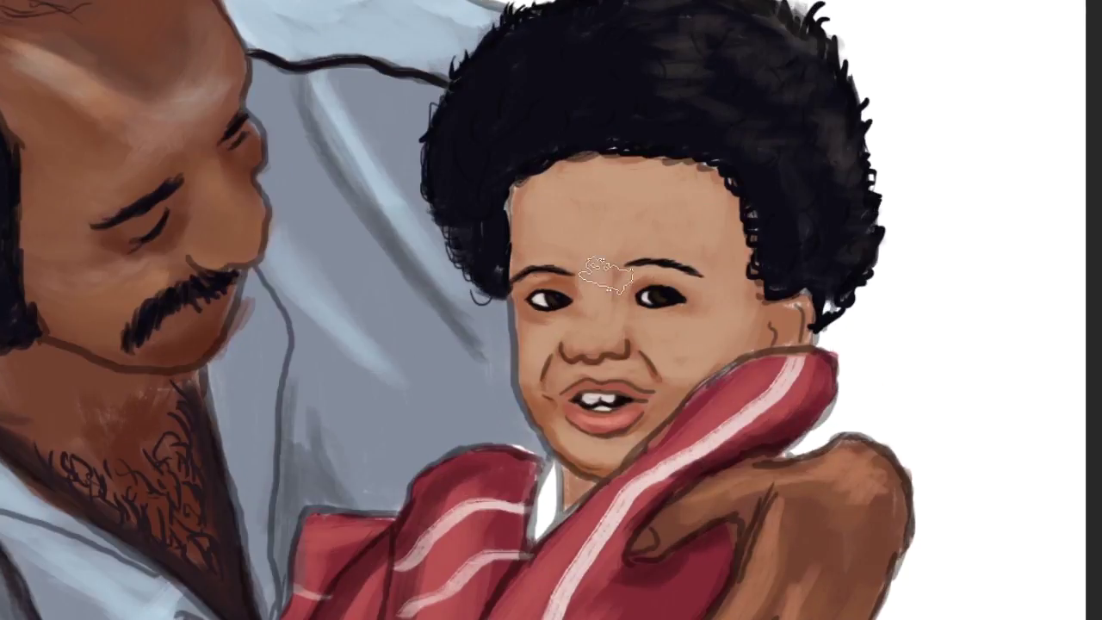
left_click(638, 403)
left_click_drag(469, 379, 694, 394)
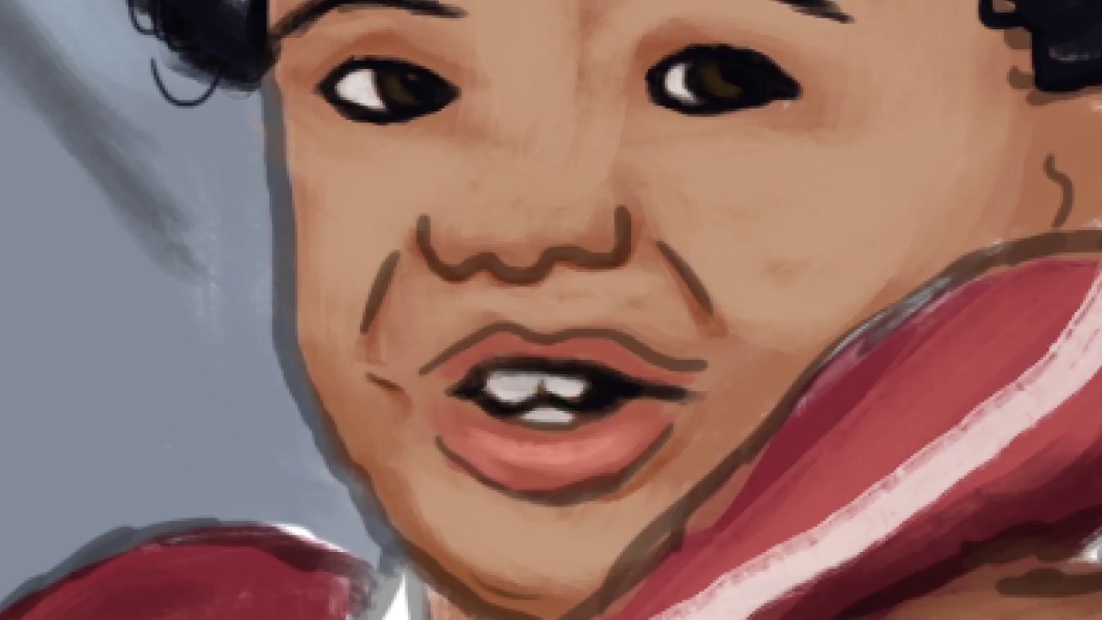
left_click_drag(430, 390, 594, 411)
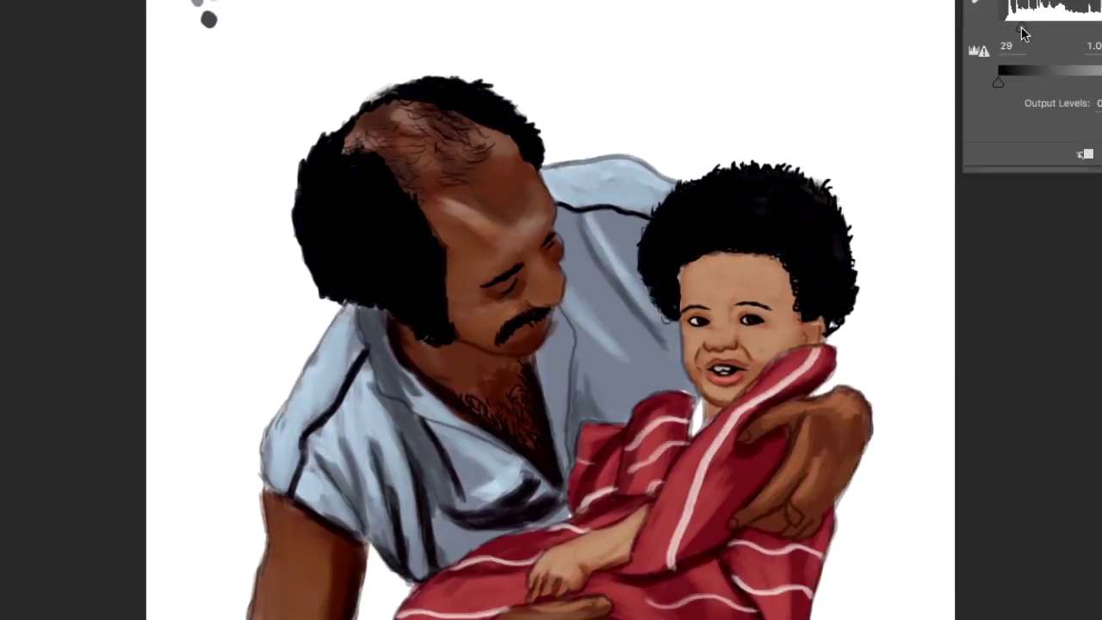
- Fit the painting on screen and deepen the red along the blanket edge by the baby's shoulder
right_click(521, 324)
left_click(559, 326)
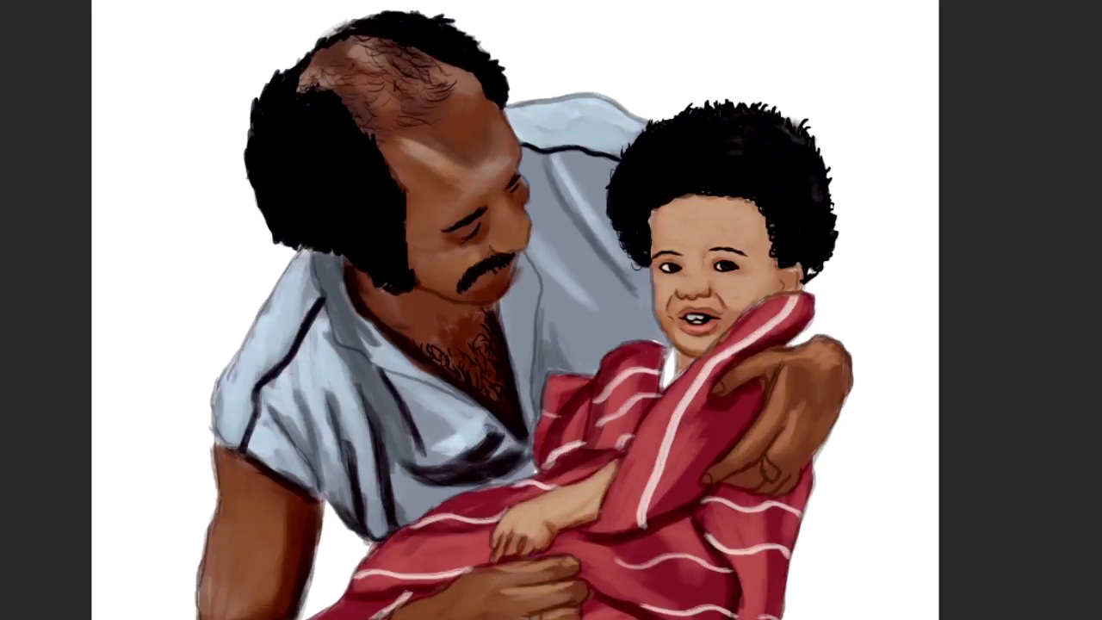
right_click(598, 308)
key("Return")
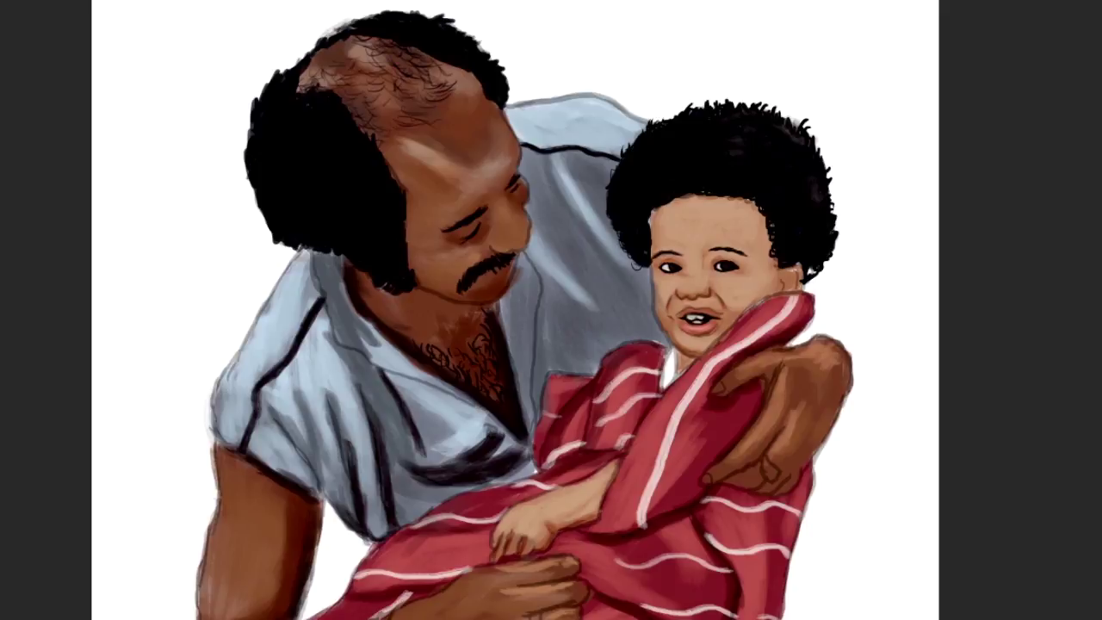
left_click_drag(822, 343, 786, 327)
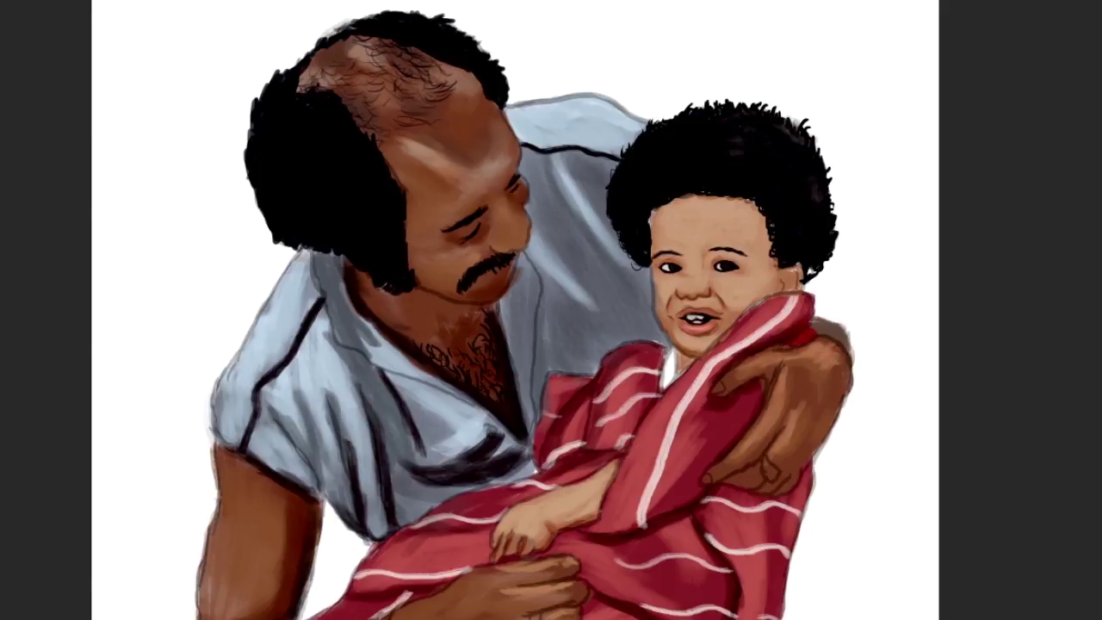
- Darken the left edge of the man's arm using a different brush preset
right_click(767, 465)
key("Return")
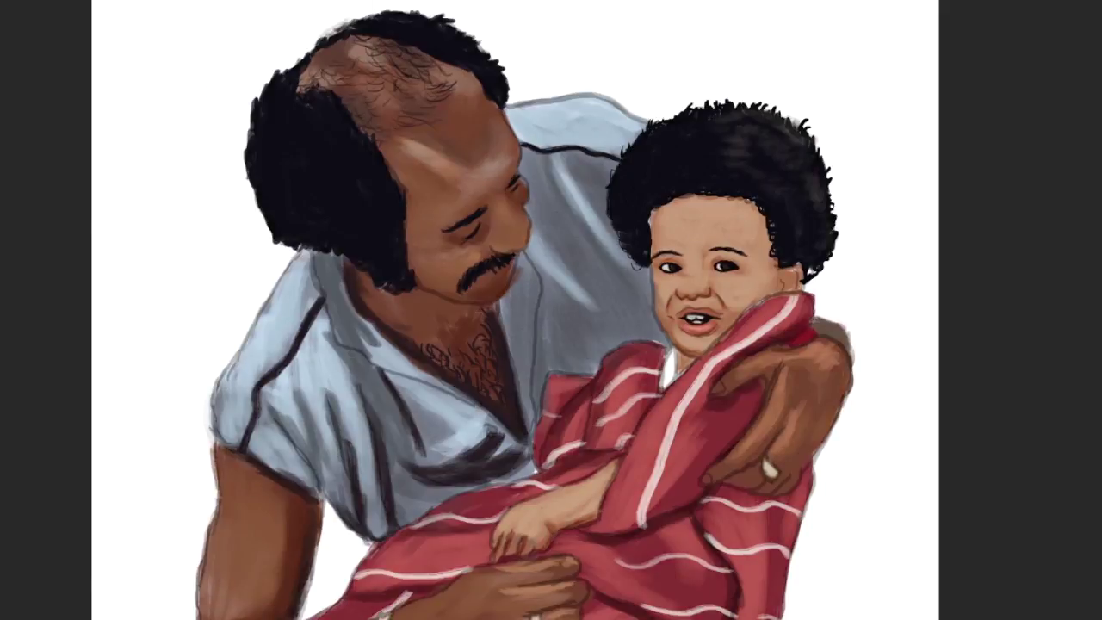
left_click_drag(203, 616, 225, 477)
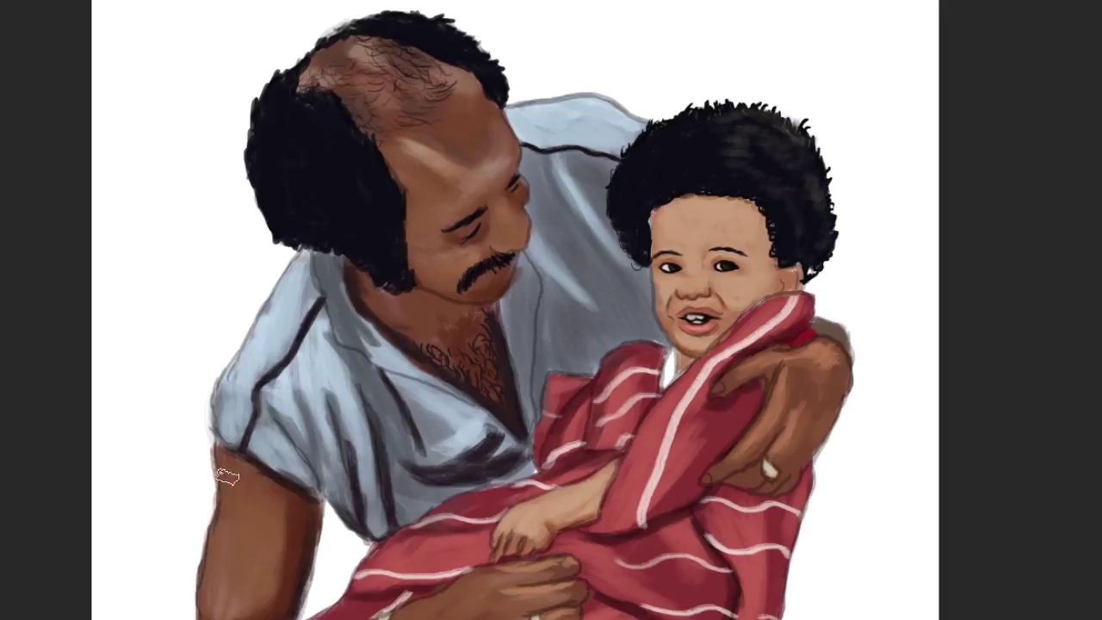
scroll(718, 318, "up", 1)
scroll(718, 318, "up", 4)
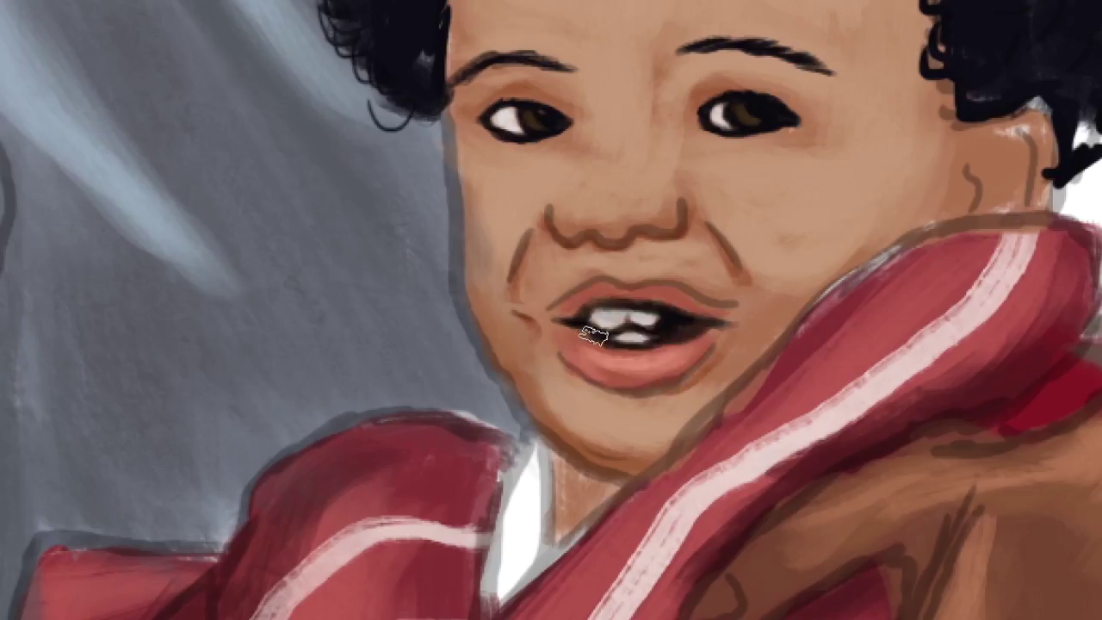
- Lighten the baby's upper lip, shade hairline and cheek edge, and repaint white upper teeth
left_click_drag(595, 312, 621, 307)
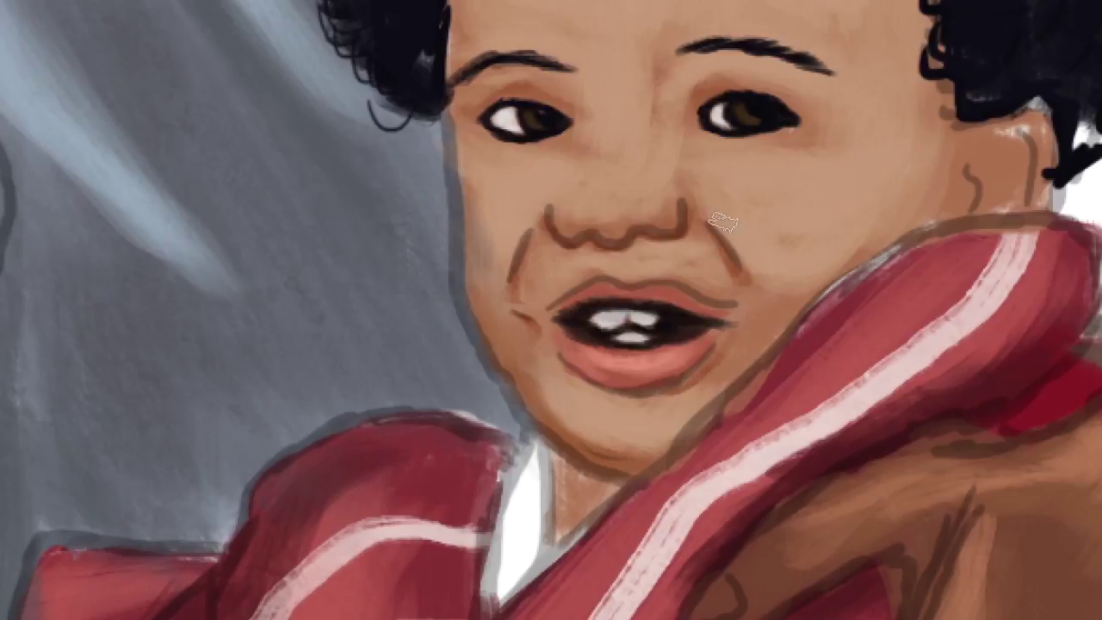
left_click_drag(732, 291, 551, 286)
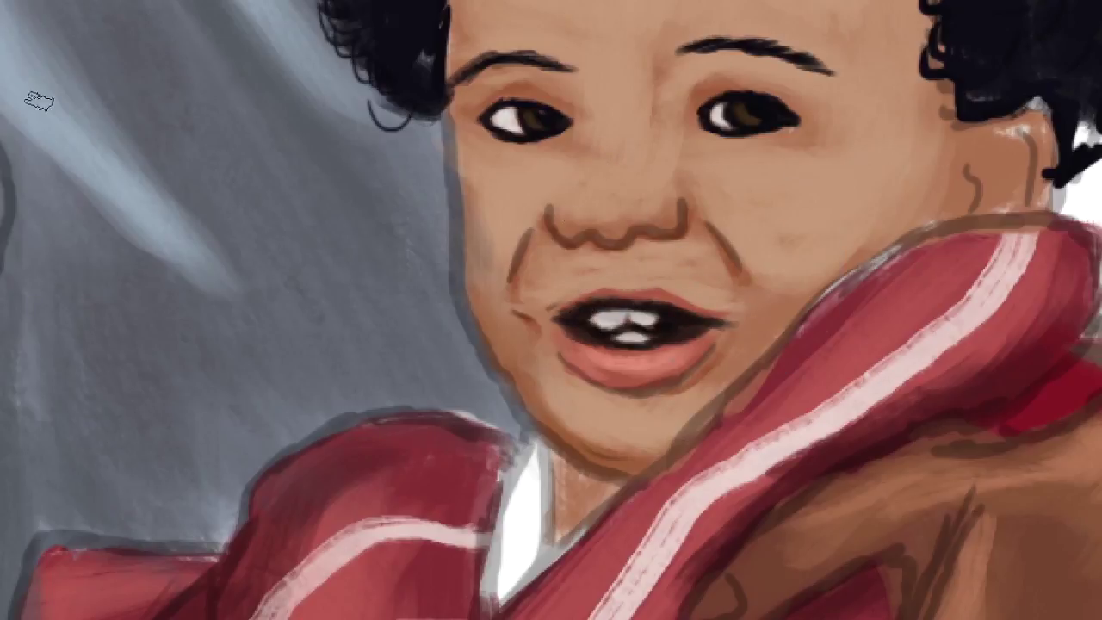
scroll(875, 248, "up", 5)
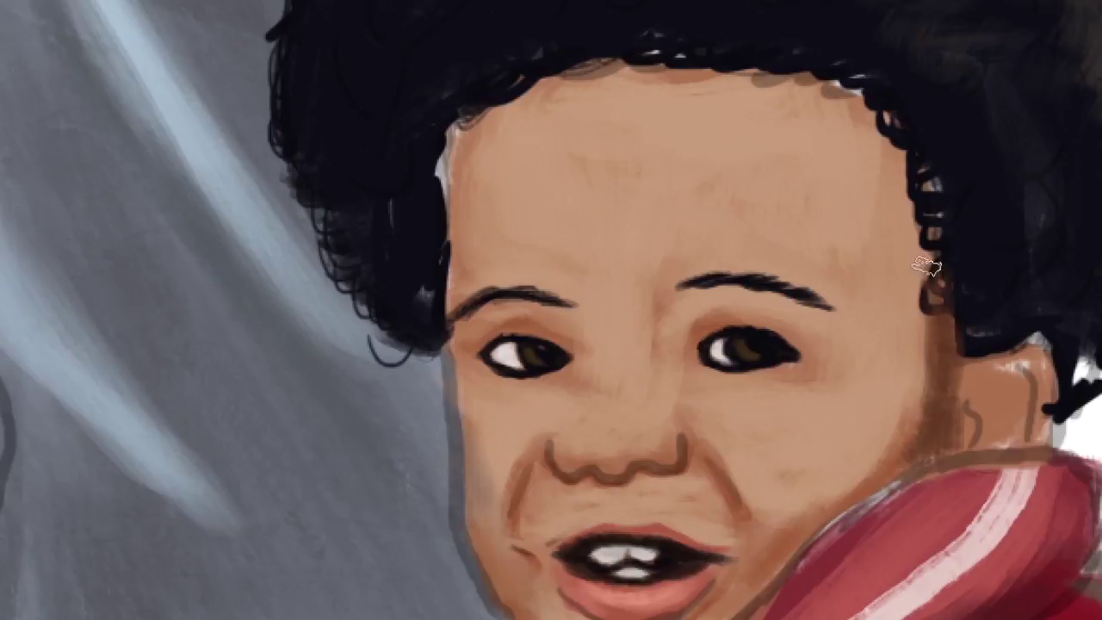
left_click_drag(927, 265, 439, 198)
left_click_drag(1016, 362, 1004, 441)
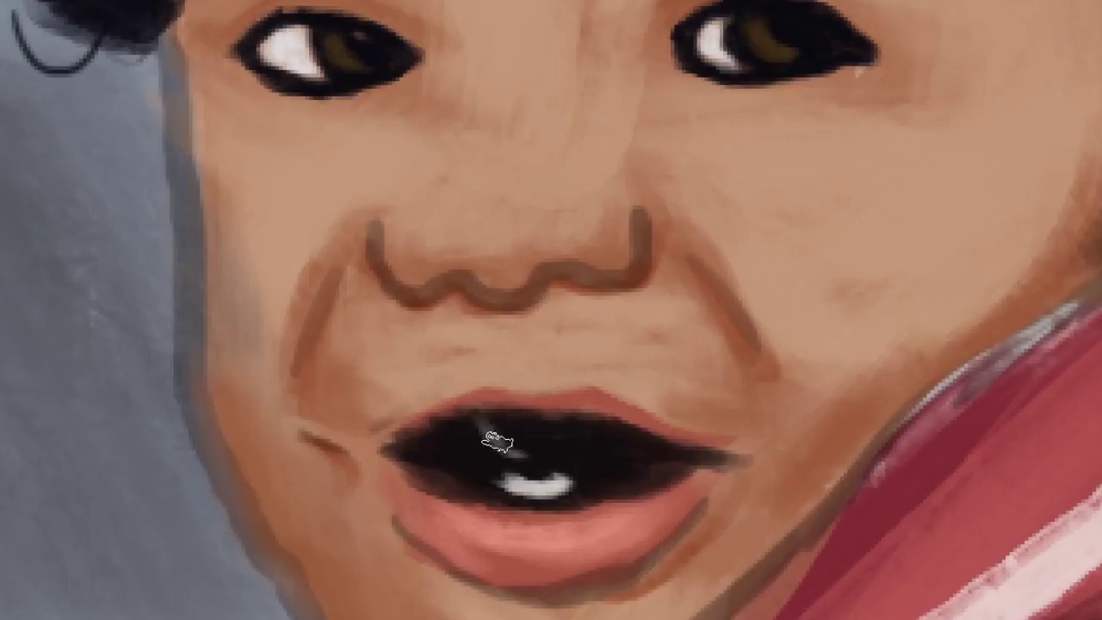
left_click_drag(497, 442, 577, 435)
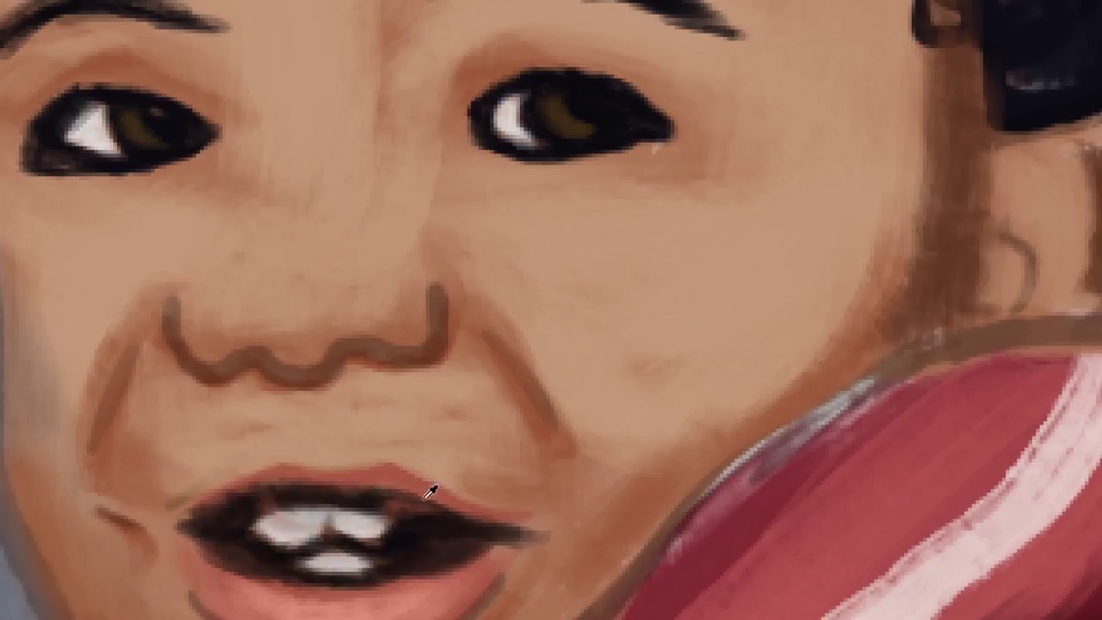
left_click_drag(430, 492, 344, 543)
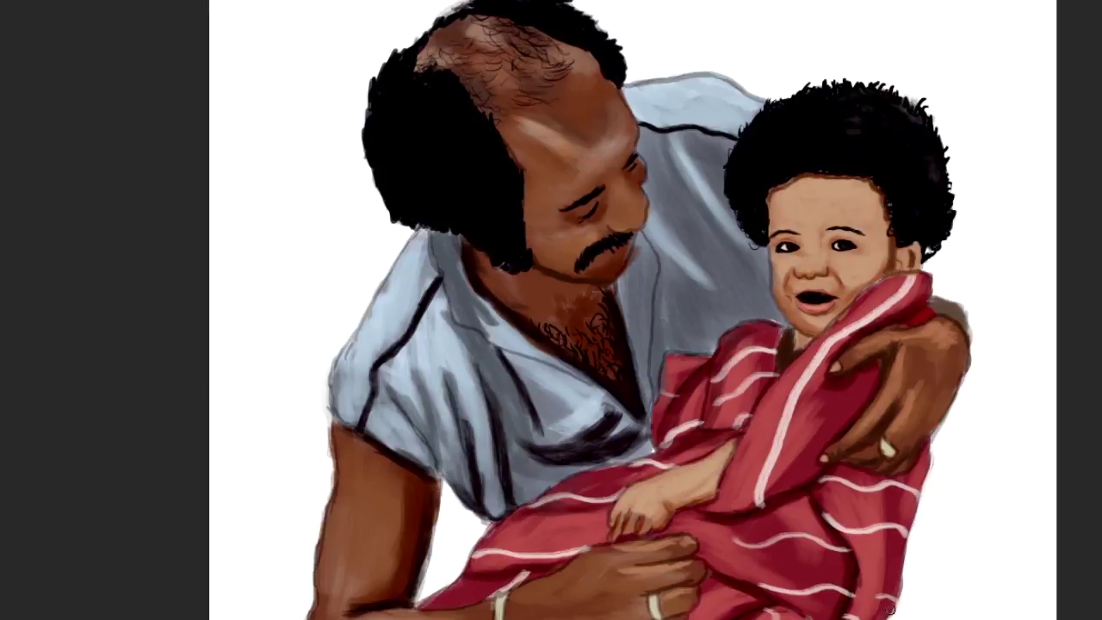
- Smooth and brighten the arm and shirt edges, touching up collar, chest and hand
left_click_drag(324, 513, 319, 603)
left_click_drag(405, 241, 335, 422)
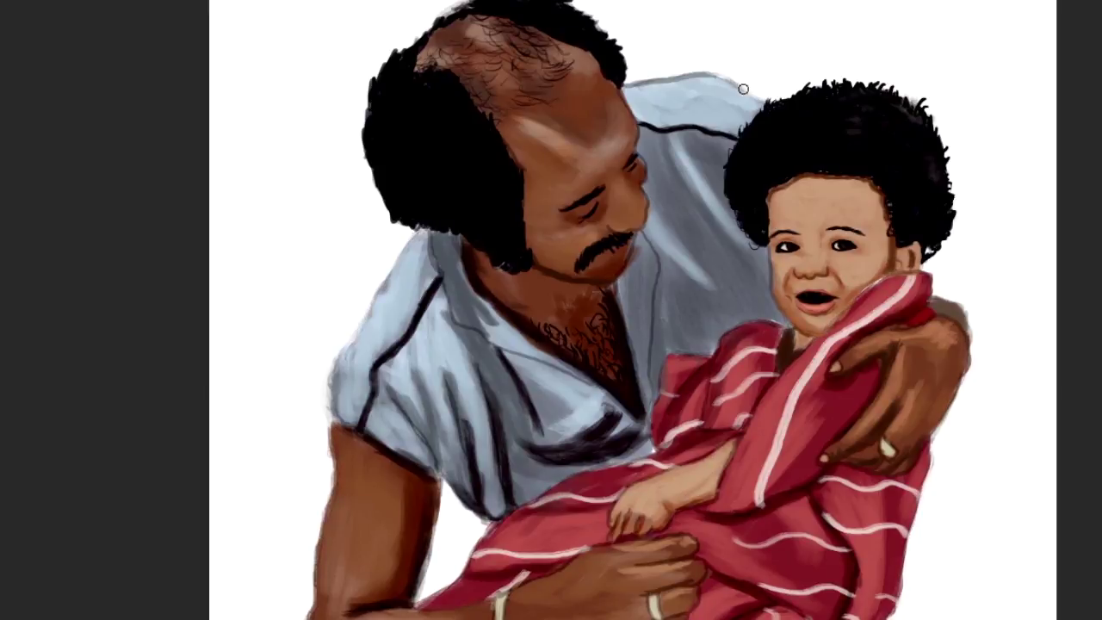
left_click_drag(742, 88, 628, 79)
left_click_drag(508, 362, 577, 357)
left_click_drag(655, 559, 689, 603)
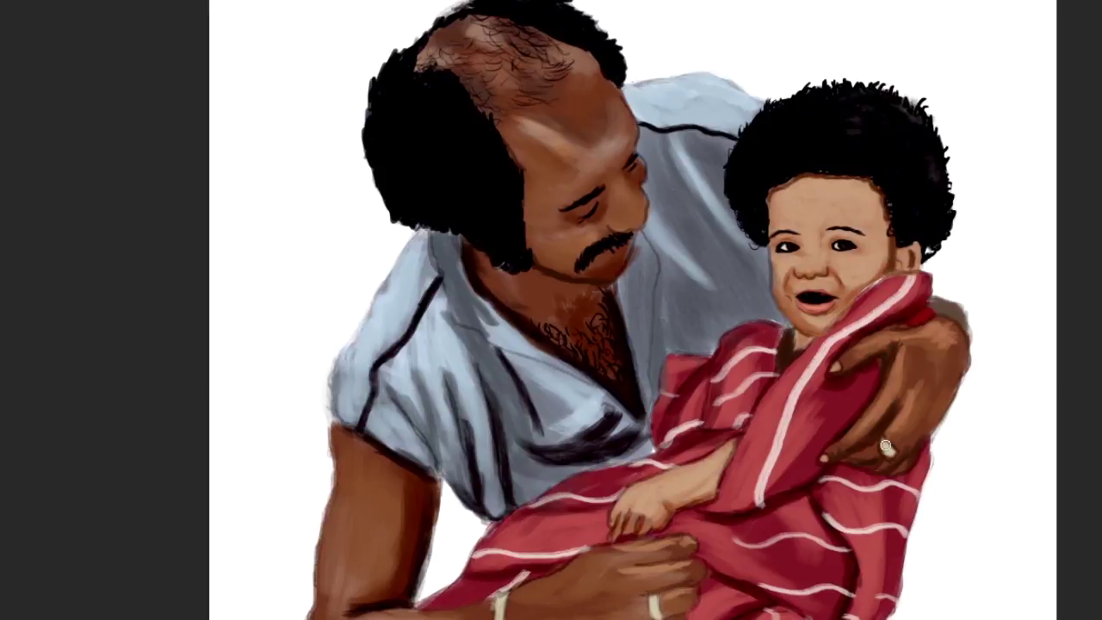
- Deepen the shirt folds across chest and left shoulder, and add a faint blanket stroke
mouse_move(652, 230)
left_mouse_down()
mouse_move(659, 400)
mouse_move(661, 319)
left_mouse_up()
left_click_drag(599, 327, 482, 389)
left_click_drag(430, 232, 455, 328)
mouse_move(422, 237)
left_mouse_down()
mouse_move(379, 284)
mouse_move(331, 422)
mouse_move(344, 414)
left_mouse_up()
left_click_drag(344, 373, 405, 258)
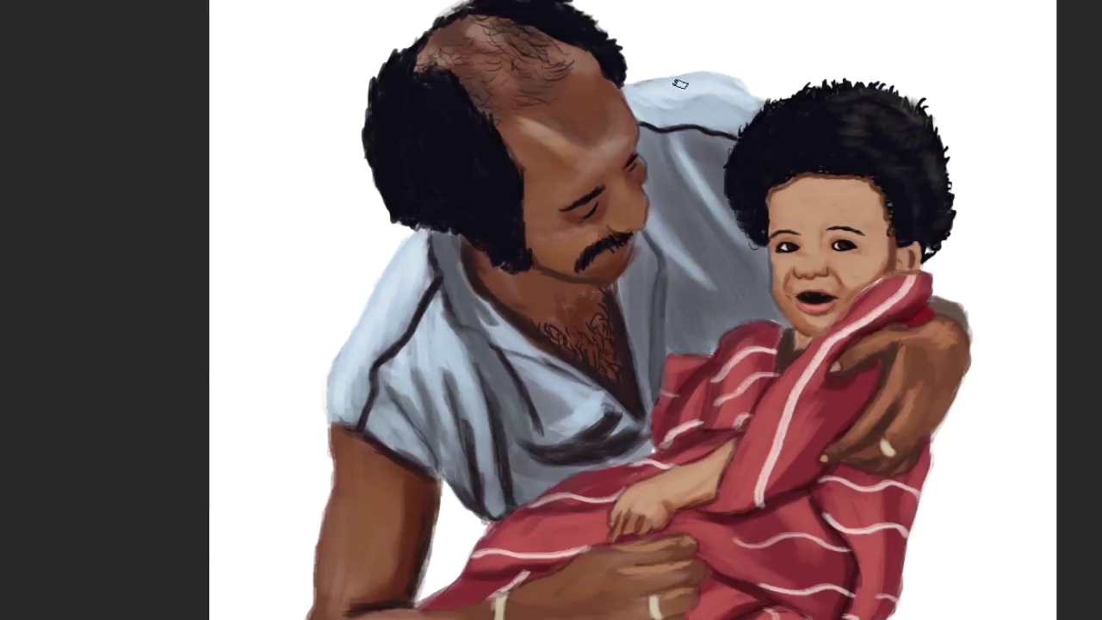
left_click_drag(434, 361, 482, 482)
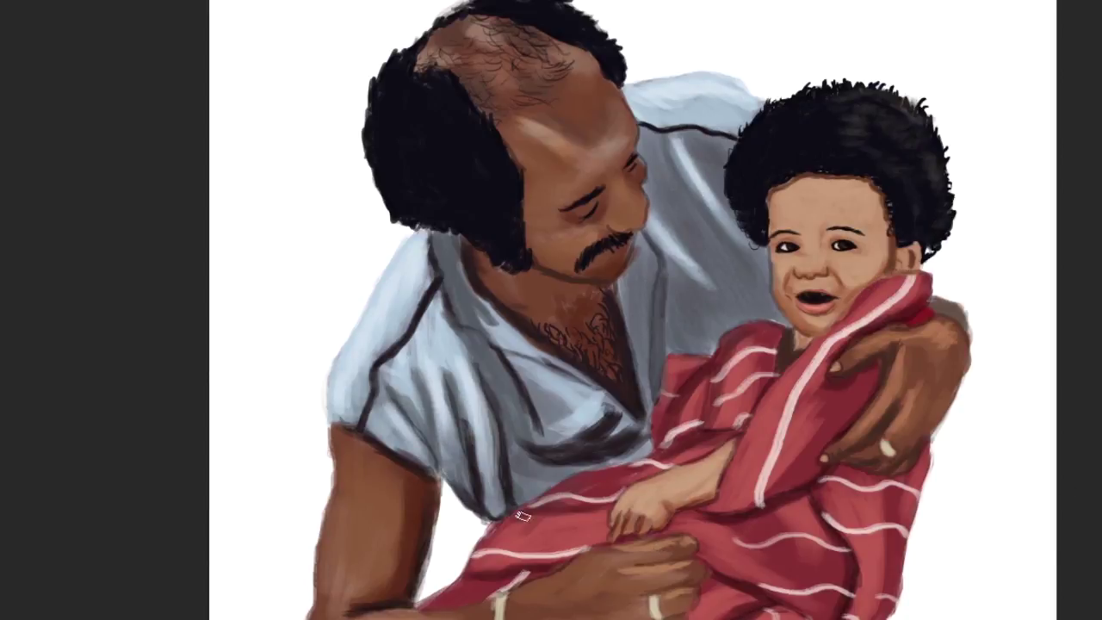
left_click_drag(508, 523, 417, 607)
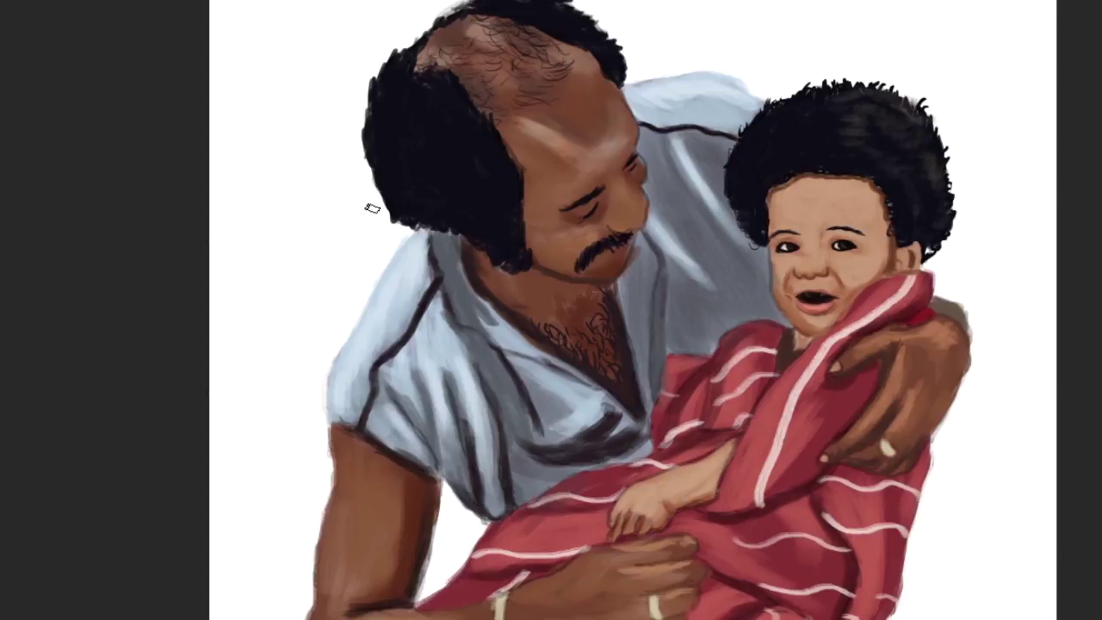
- Paint a thin yellow necklace, shade the chin, and zoom in on the baby's face
left_click_drag(472, 264, 579, 287)
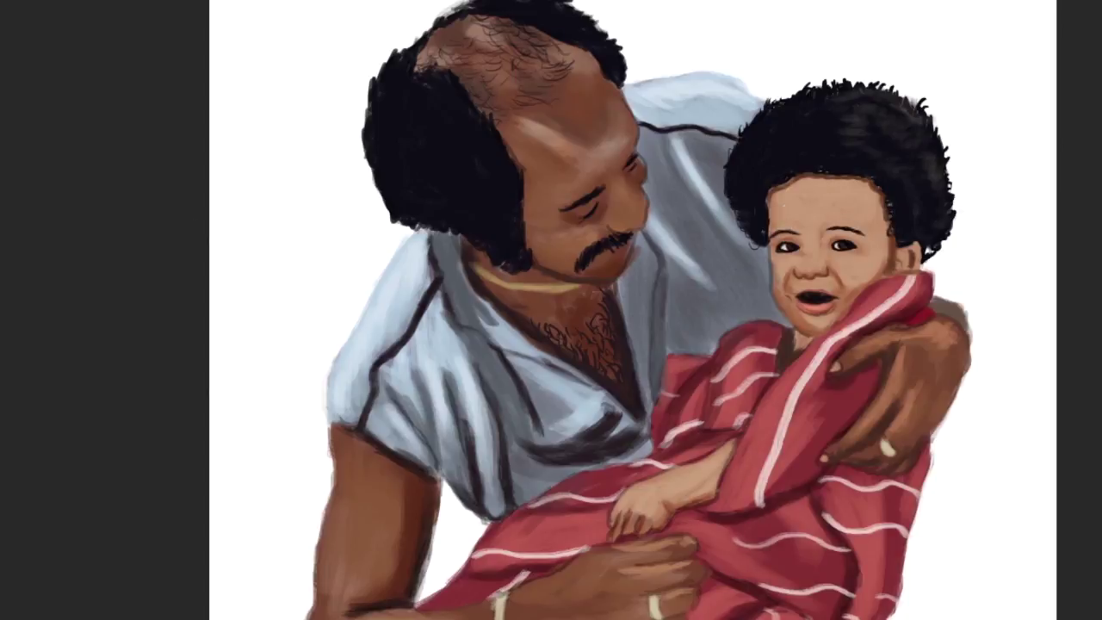
right_click(571, 233)
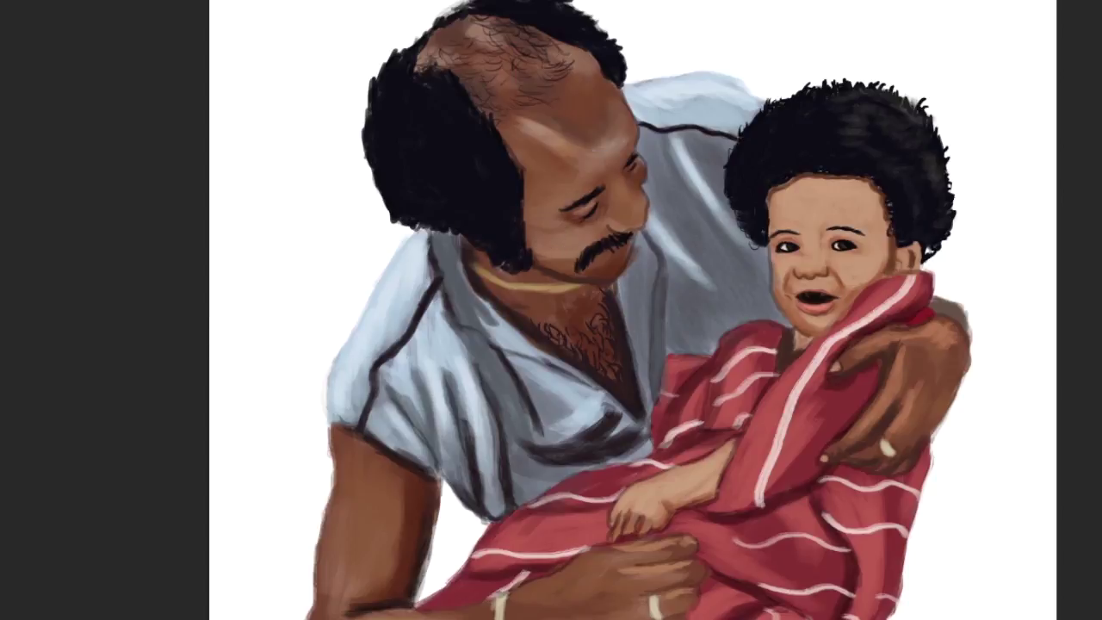
left_click_drag(554, 269, 534, 250)
right_click(640, 210)
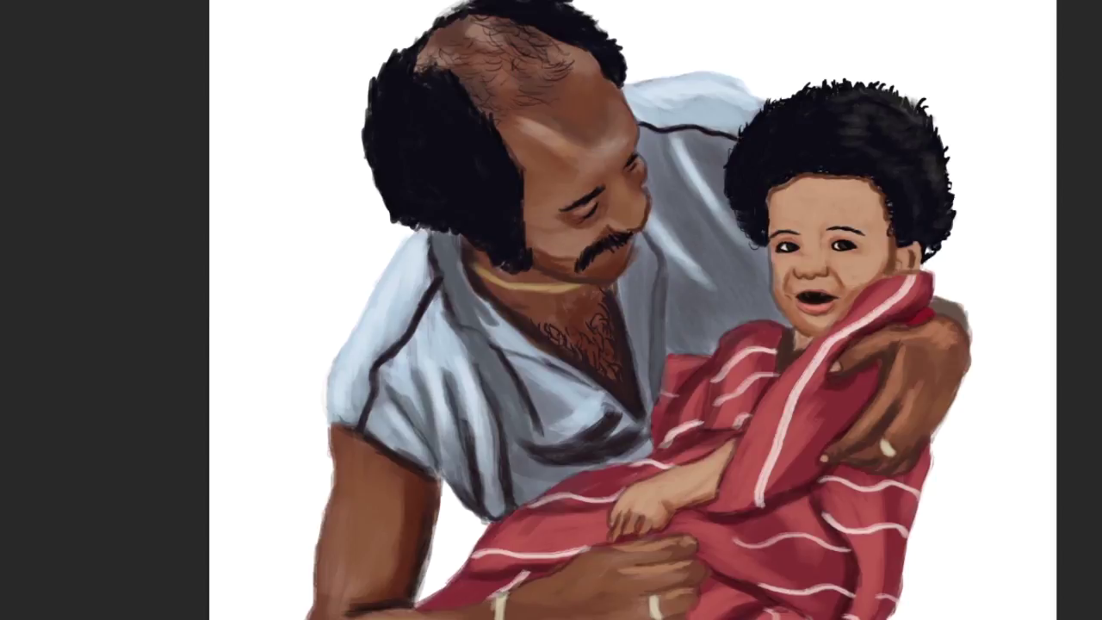
right_click(695, 139)
left_click(714, 165)
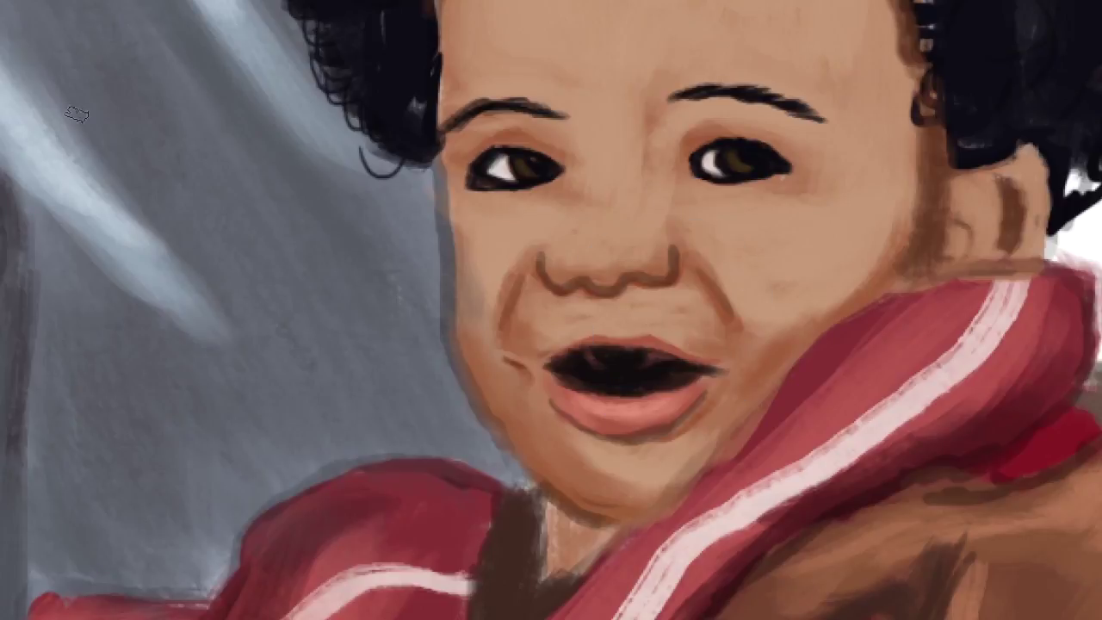
- Repaint the baby's mouth with skin tone, a pink upper lip and white teeth
mouse_move(551, 348)
left_mouse_down()
mouse_move(715, 353)
mouse_move(672, 355)
left_mouse_up()
left_click(611, 413, "alt")
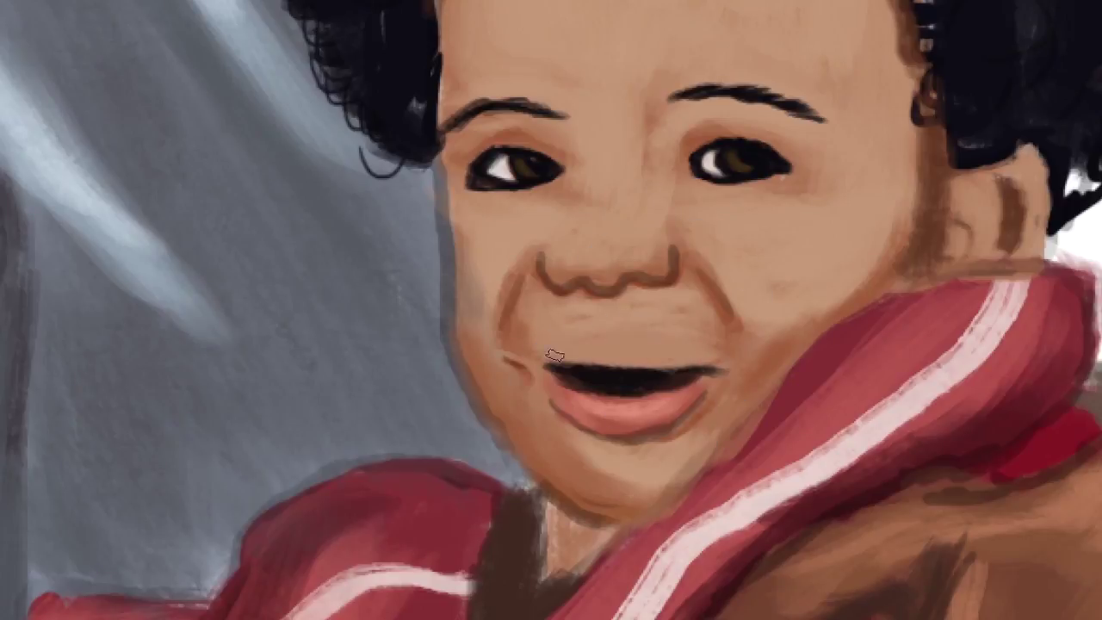
mouse_move(556, 355)
left_mouse_down()
mouse_move(715, 360)
mouse_move(640, 364)
mouse_move(646, 392)
left_mouse_up()
left_click_drag(609, 415, 637, 417)
- Reshape the baby's nose with dark nostrils, a lighter tip and a reworked left-side shadow
scroll(701, 362, "up", 3)
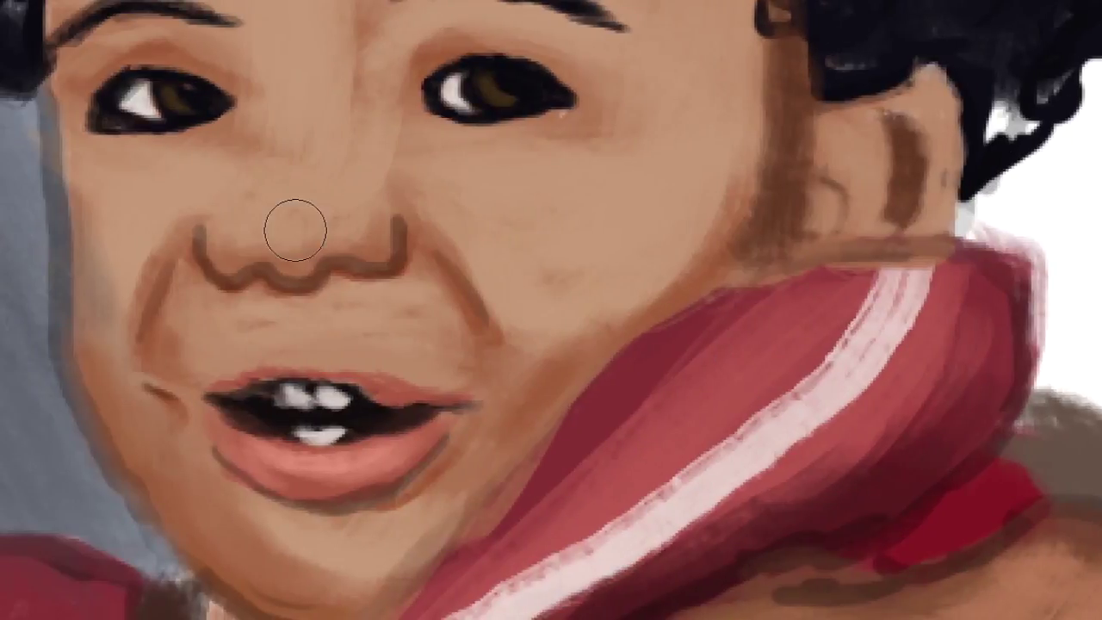
left_click_drag(338, 270, 366, 274)
left_click_drag(222, 281, 311, 253)
left_click_drag(216, 222, 193, 263)
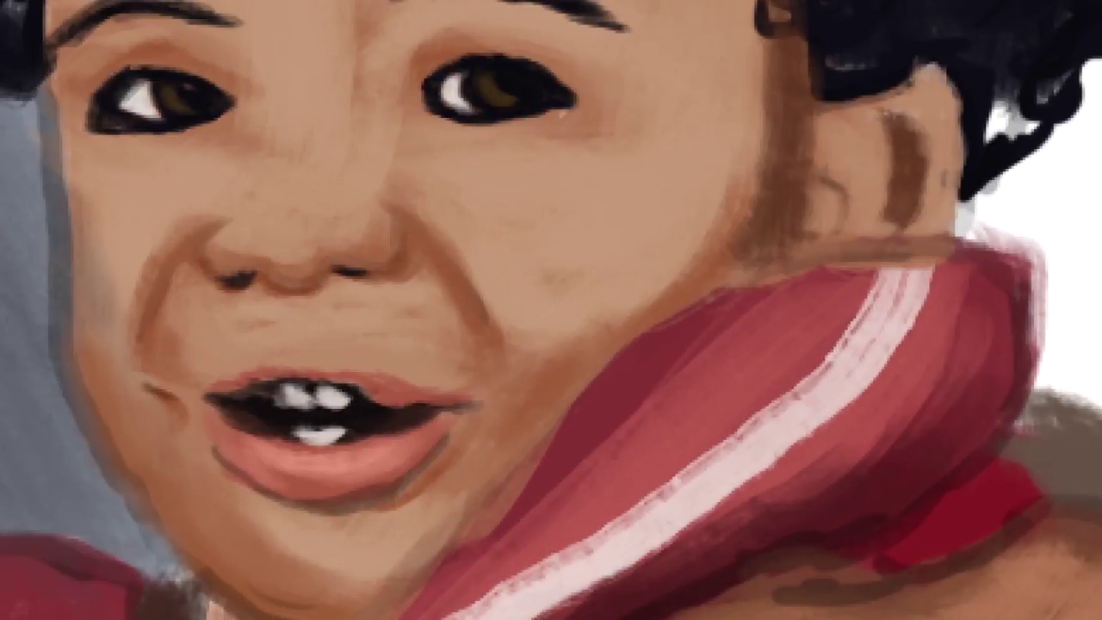
key("bracketright")
key("bracketright")
key("bracketright")
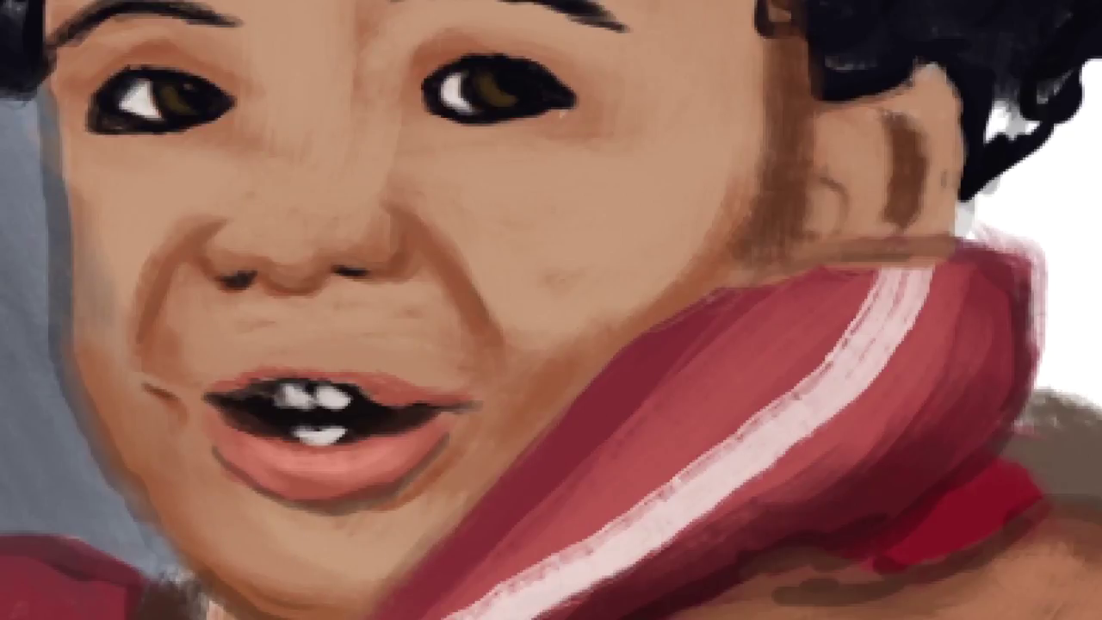
key("ctrl+0")
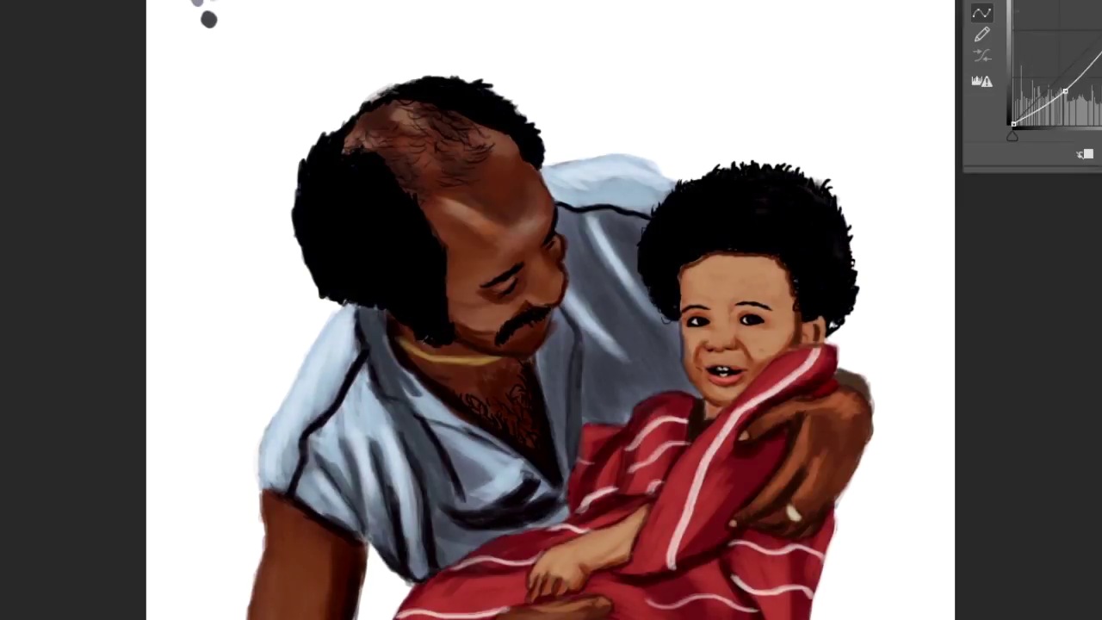